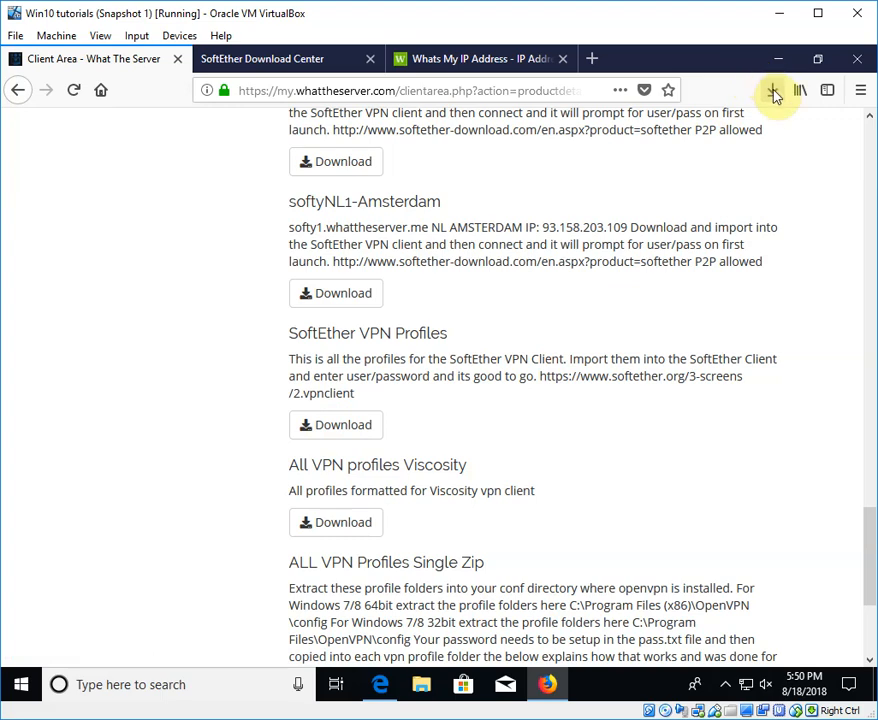
# Step: Extract the SoftEther VPN Profiles archive from the Downloads folder into C:\Users\wts\Downloads\SoftEther VPN Profiles
pyautogui.click(420, 684)
pyautogui.click(184, 249)
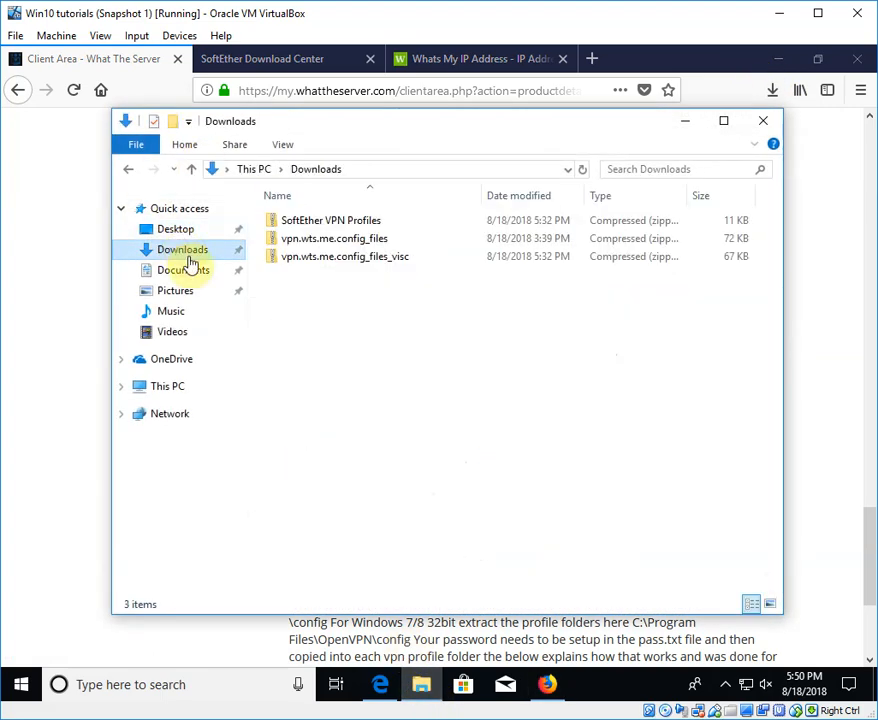
pyautogui.click(386, 221)
pyautogui.rightClick(385, 221)
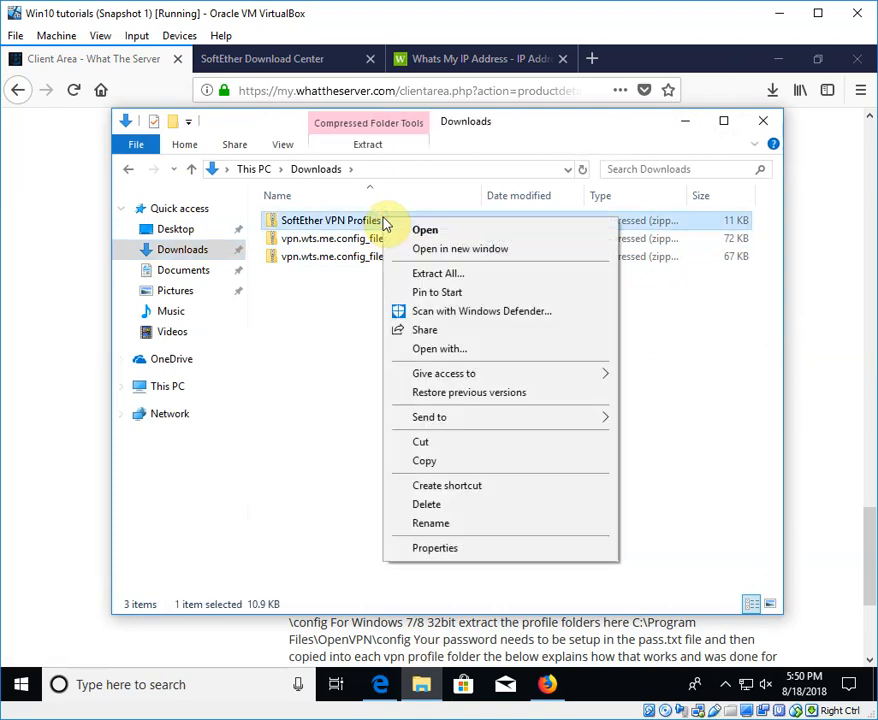
pyautogui.click(440, 274)
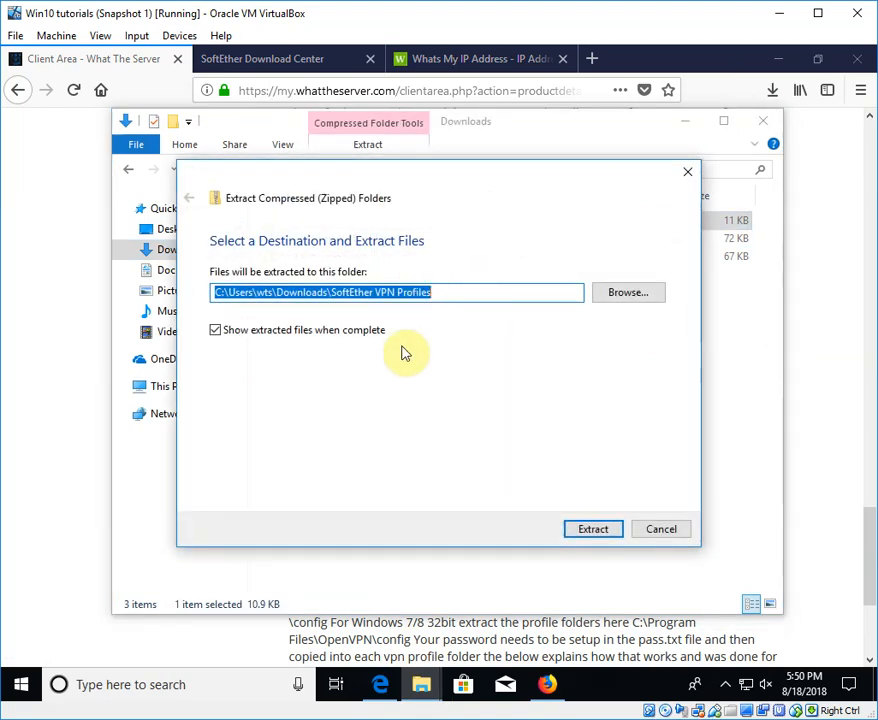
pyautogui.click(595, 531)
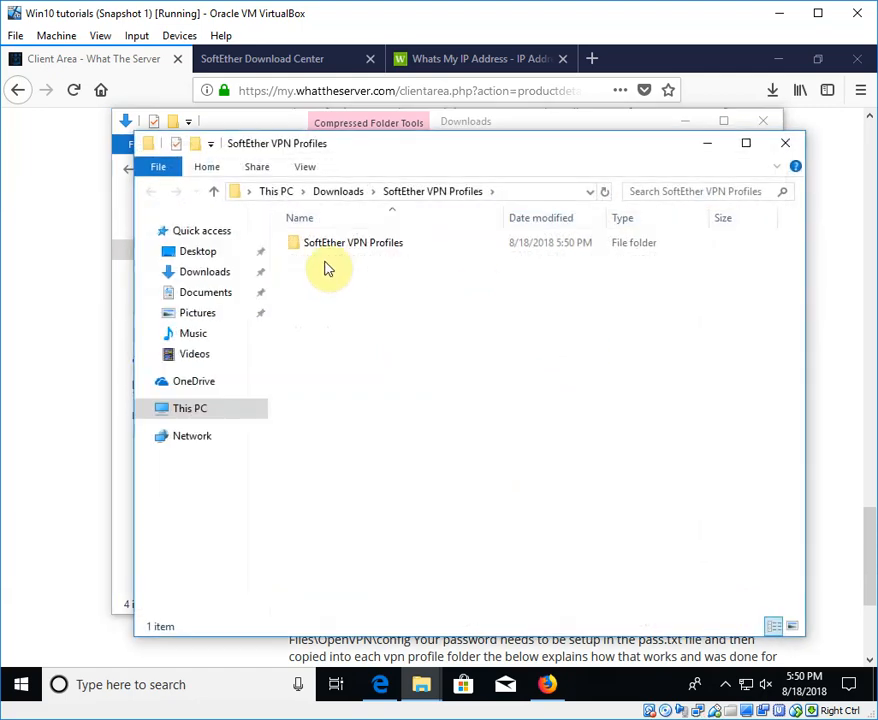
# Step: Open the inner SoftEther VPN Profiles folder to view the extracted .vpn files and move its window aside
pyautogui.doubleClick(384, 246)
pyautogui.click(406, 514)
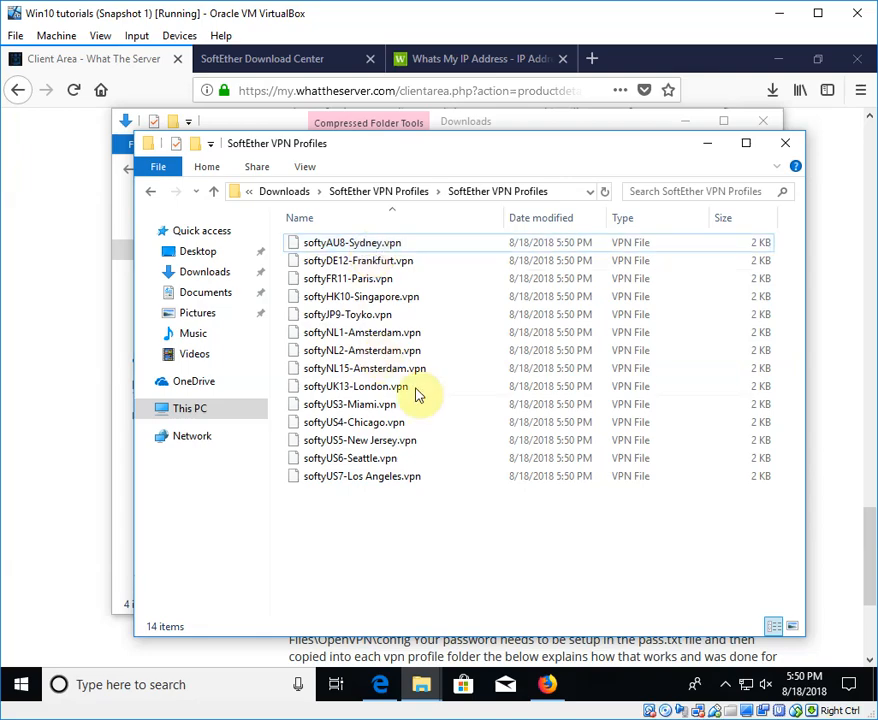
pyautogui.moveTo(500, 166); pyautogui.dragTo(436, 181)
# Step: Download the SoftEther VPN Client Ver 4.27, Build 9668 beta installer for Windows from the SoftEther Download Center
pyautogui.click(330, 62)
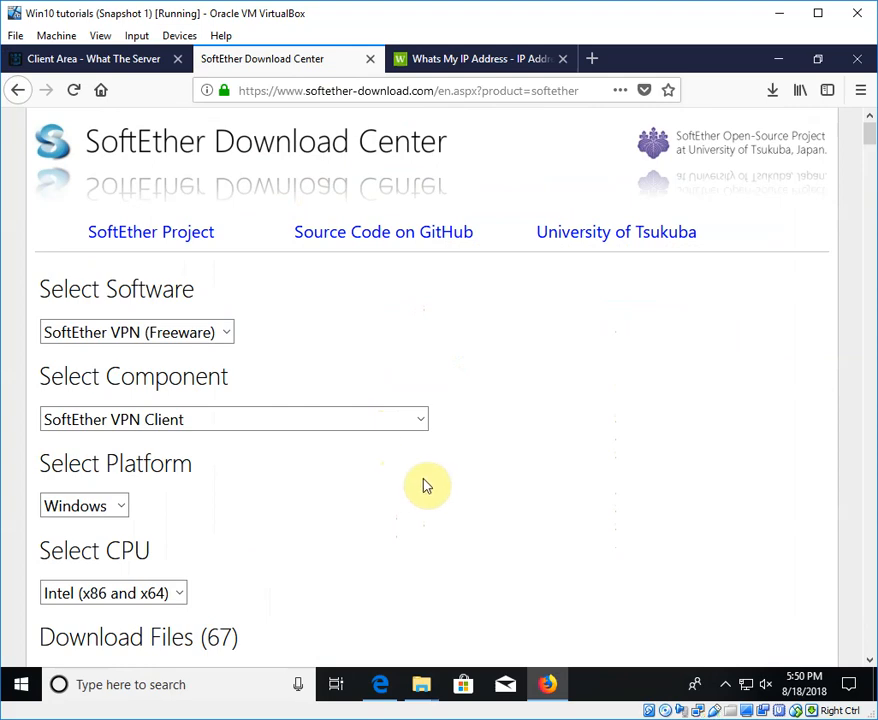
pyautogui.scroll(-4, 382, 524)
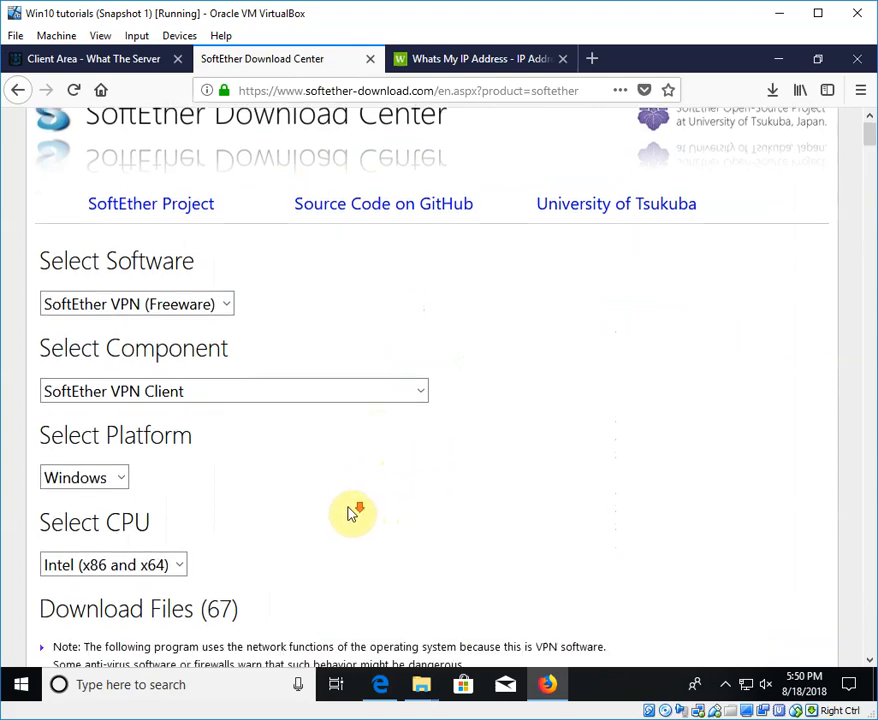
pyautogui.scroll(-4, 363, 390)
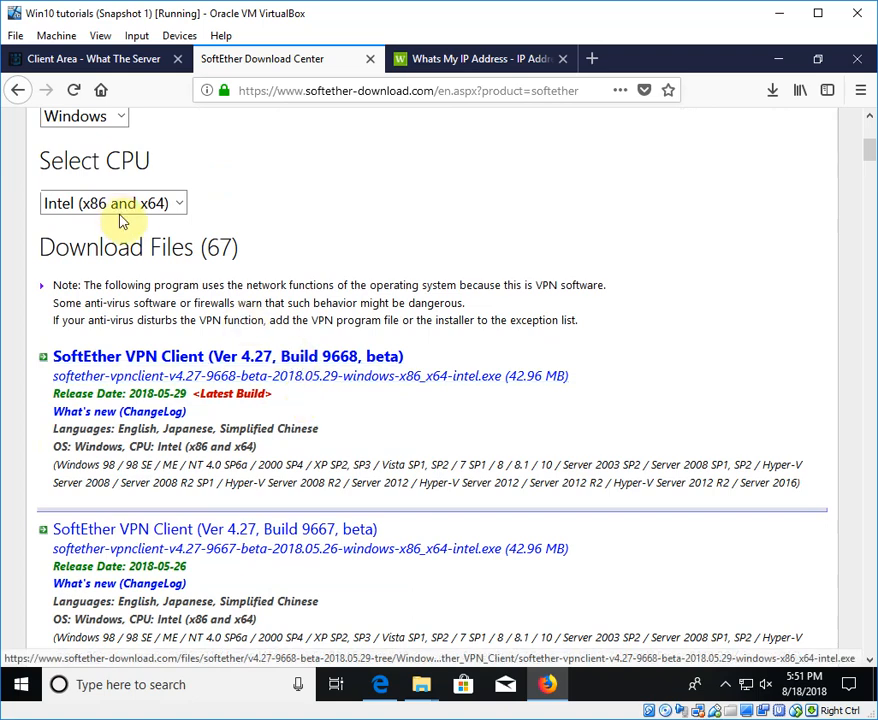
pyautogui.click(231, 364)
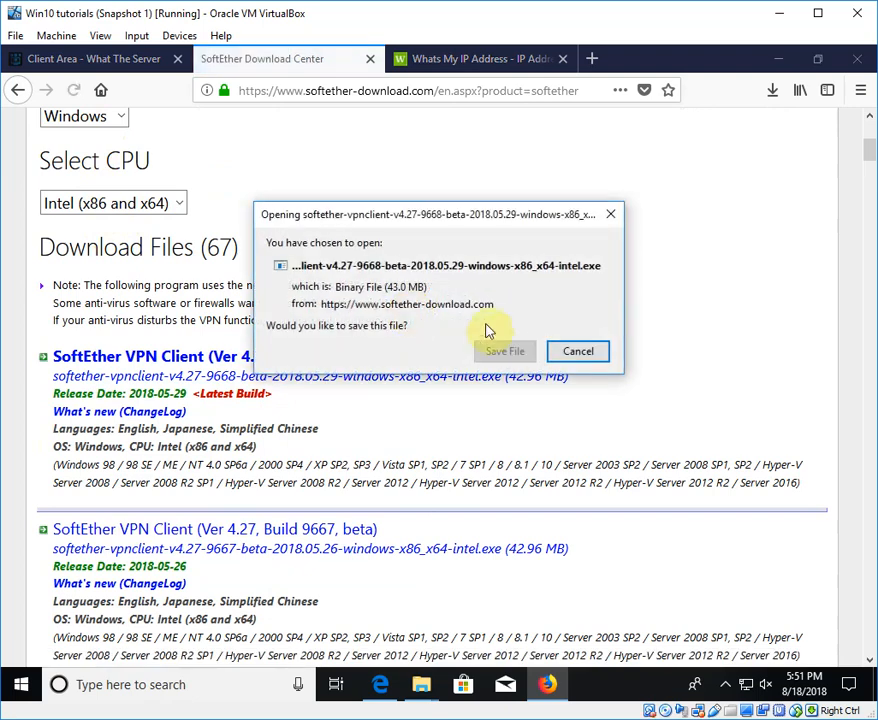
pyautogui.click(507, 351)
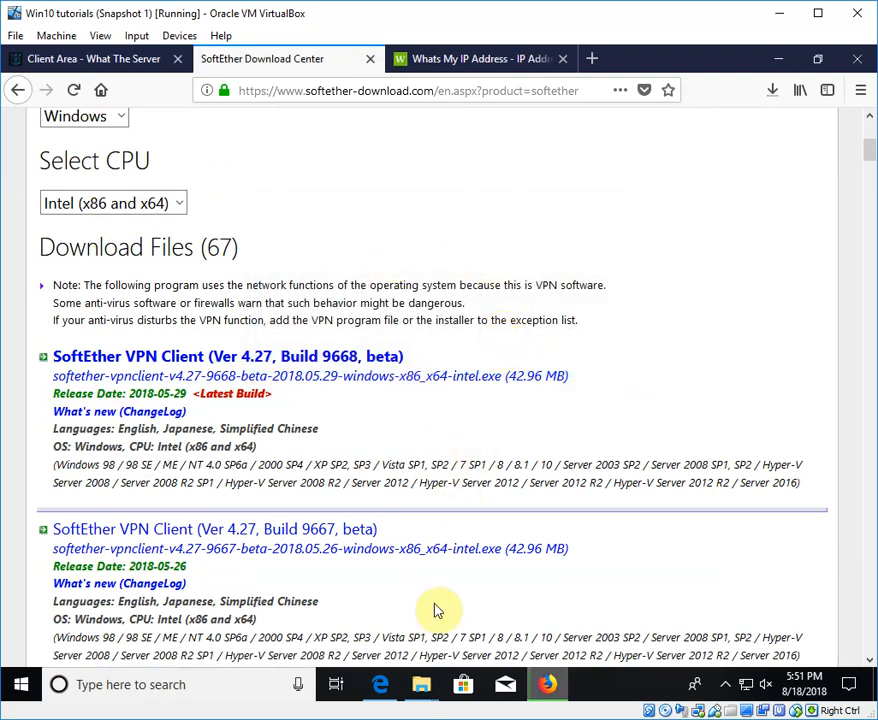
# Step: Bring up the extracted SoftEther VPN Profiles folder again and look over the location profiles down to softyUS7-Los Angeles.vpn
pyautogui.moveTo(424, 692)
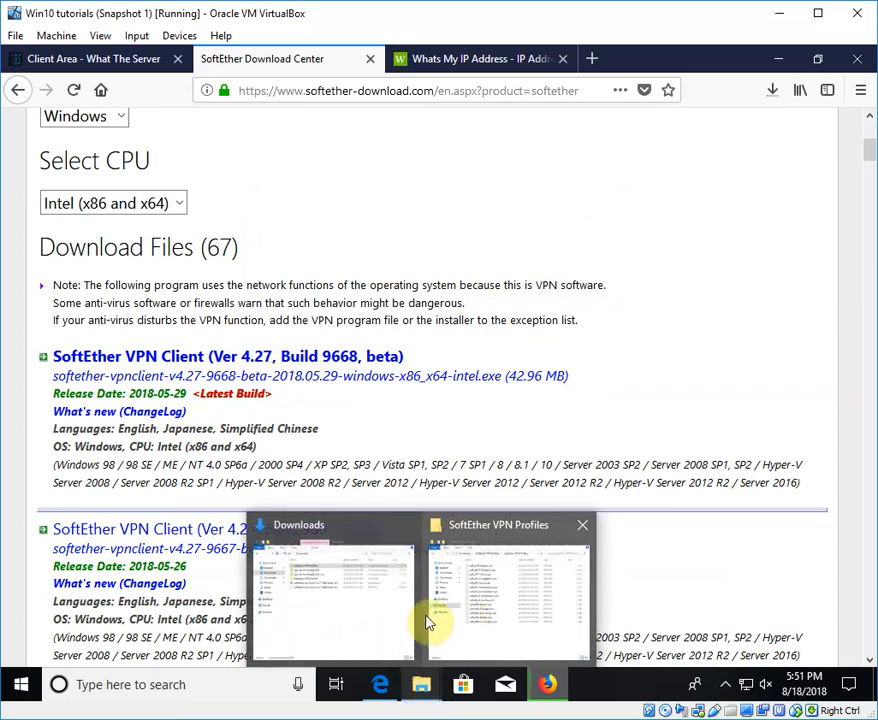
pyautogui.moveTo(390, 626)
pyautogui.click(457, 622)
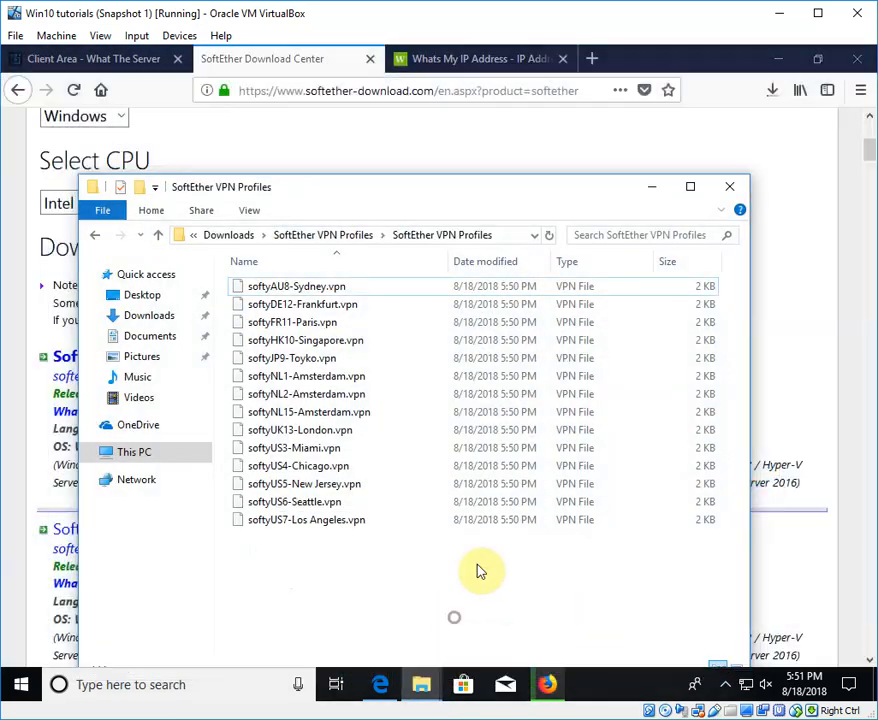
pyautogui.click(335, 521)
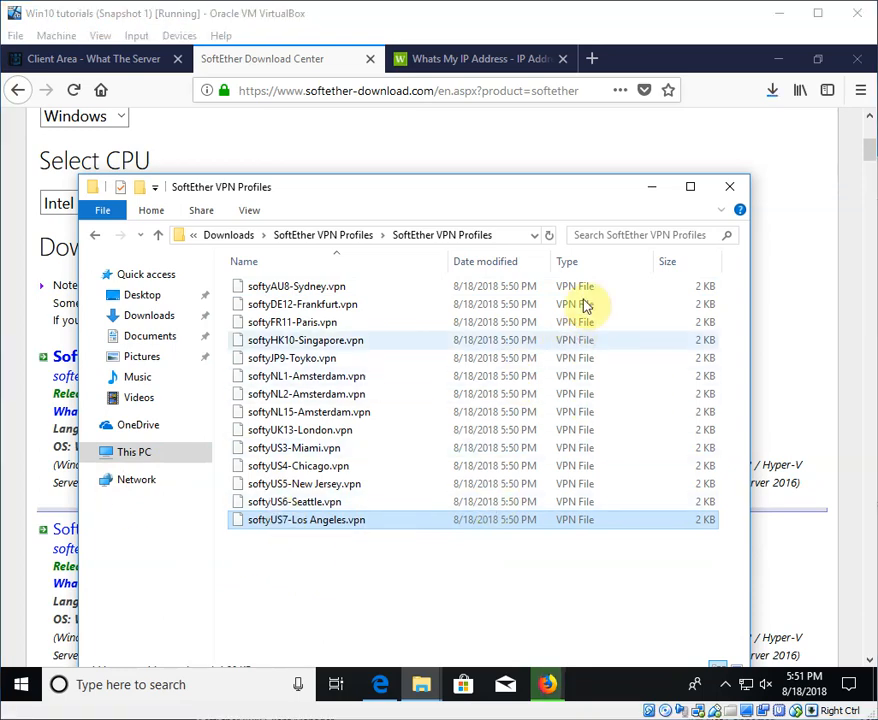
# Step: Run the downloaded SoftEther installer and choose SoftEther VPN Client as the component to install
pyautogui.click(774, 96)
pyautogui.click(768, 149)
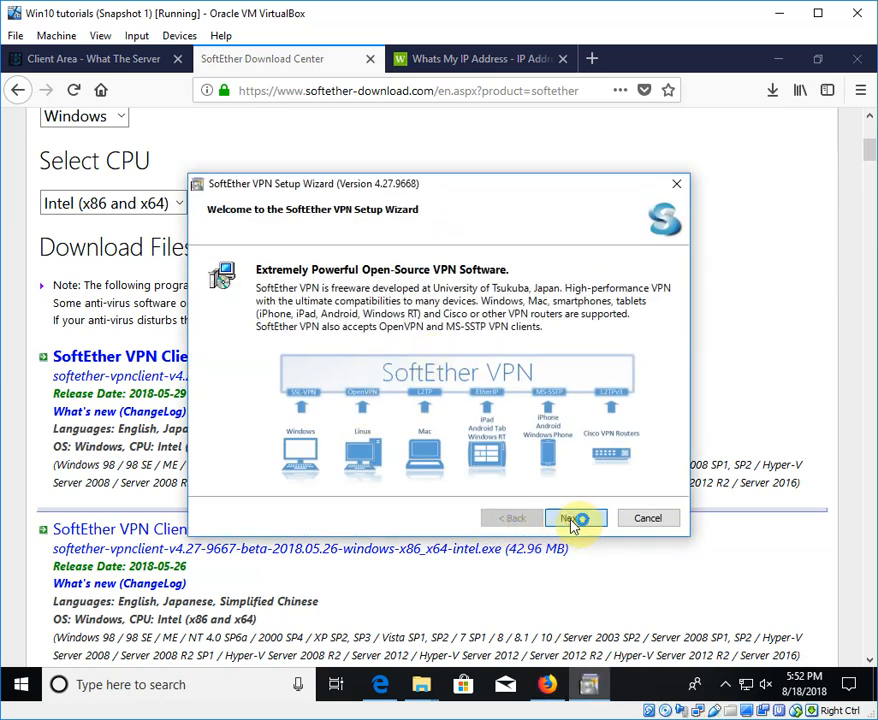
pyautogui.click(573, 520)
pyautogui.click(372, 481)
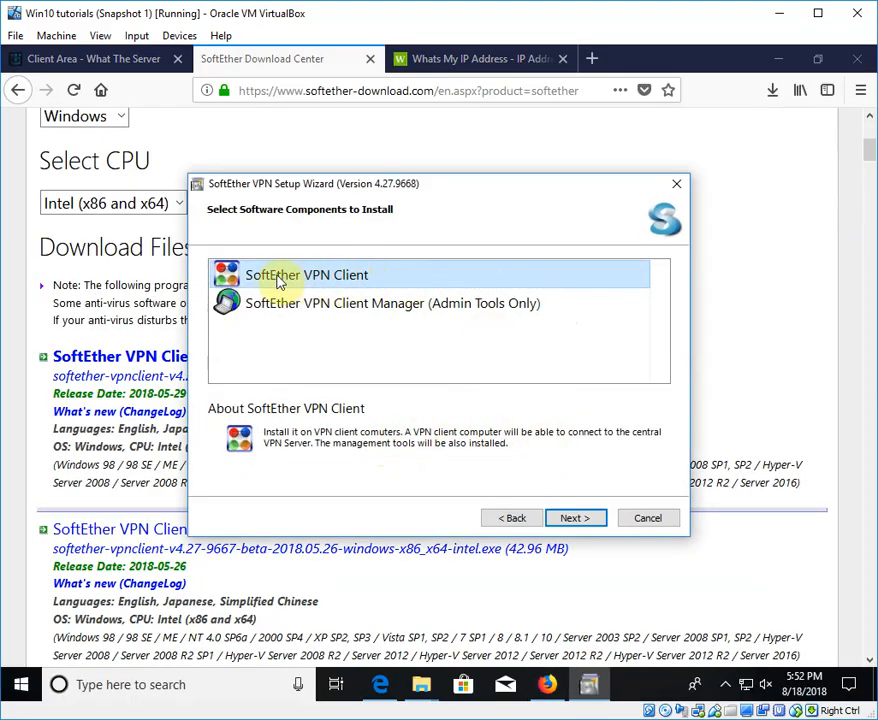
pyautogui.click(578, 518)
# Step: Accept the license agreement and install into C:\Program Files\SoftEther VPN Client, finishing with the VPN Client Manager set to start
pyautogui.click(243, 442)
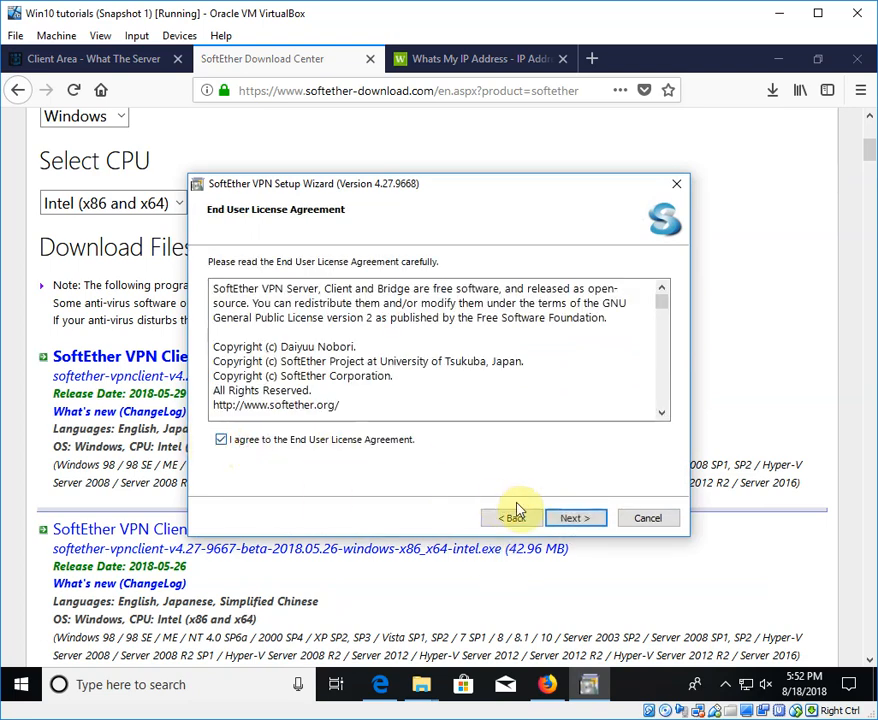
pyautogui.click(568, 518)
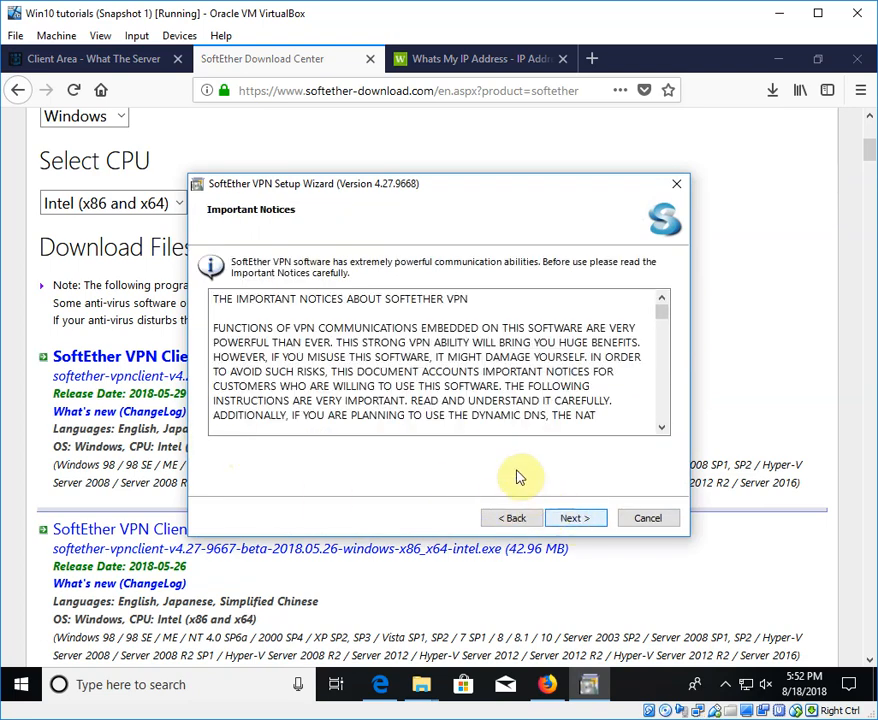
pyautogui.click(574, 518)
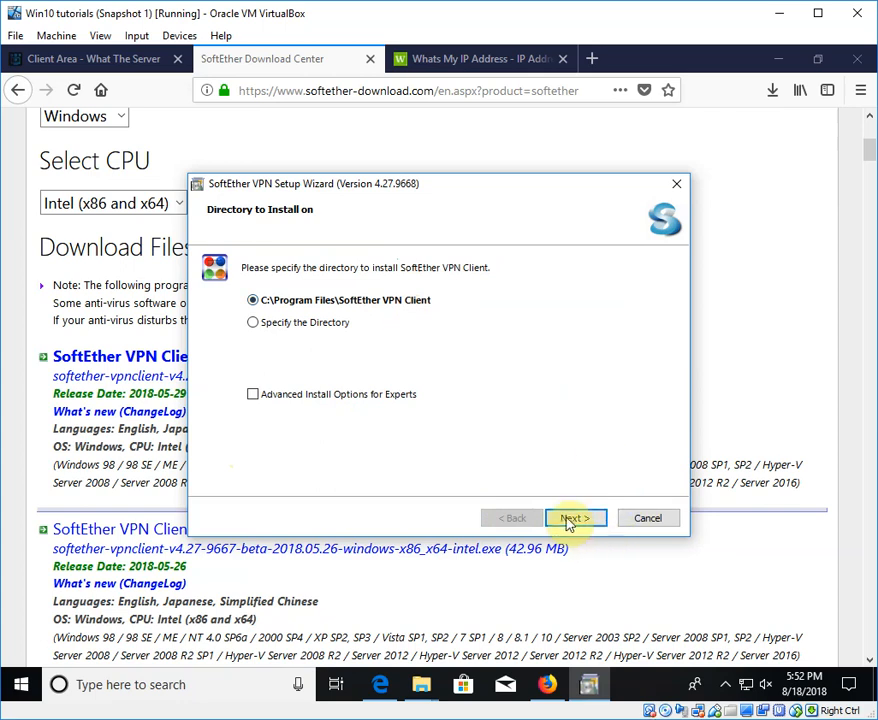
pyautogui.click(570, 518)
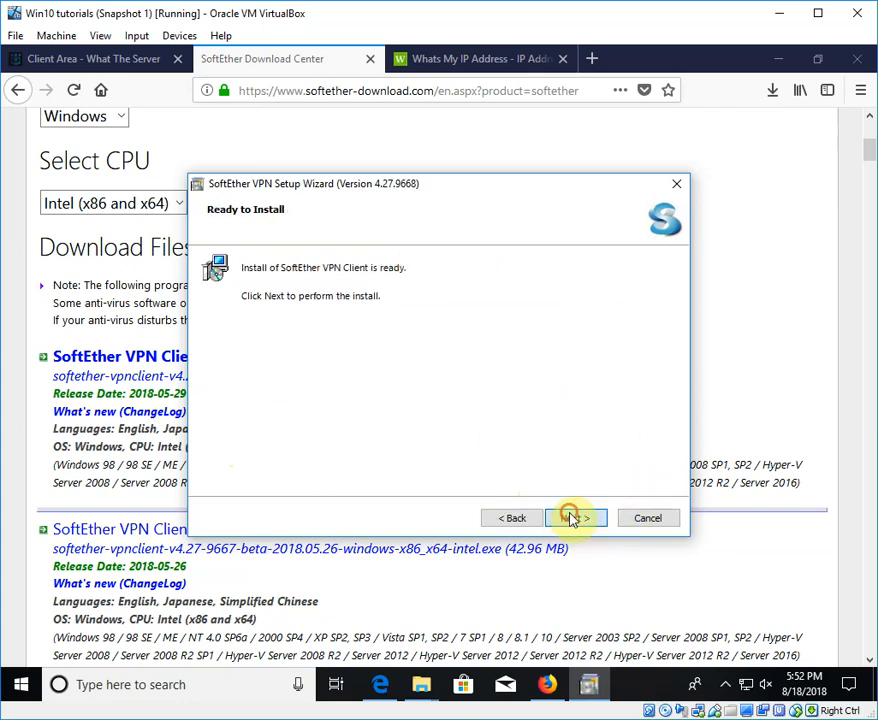
pyautogui.click(572, 518)
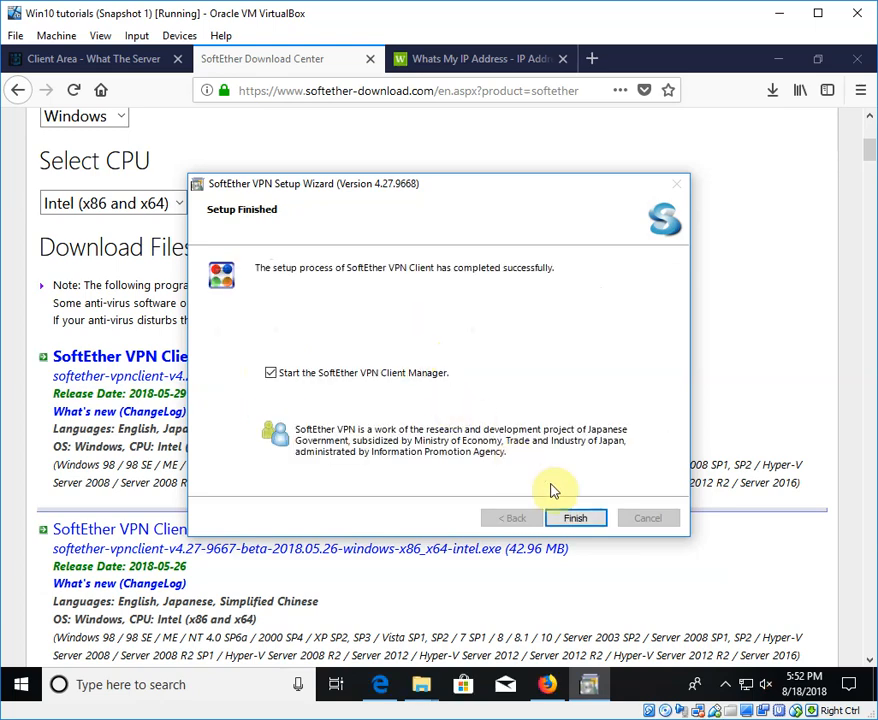
pyautogui.click(569, 513)
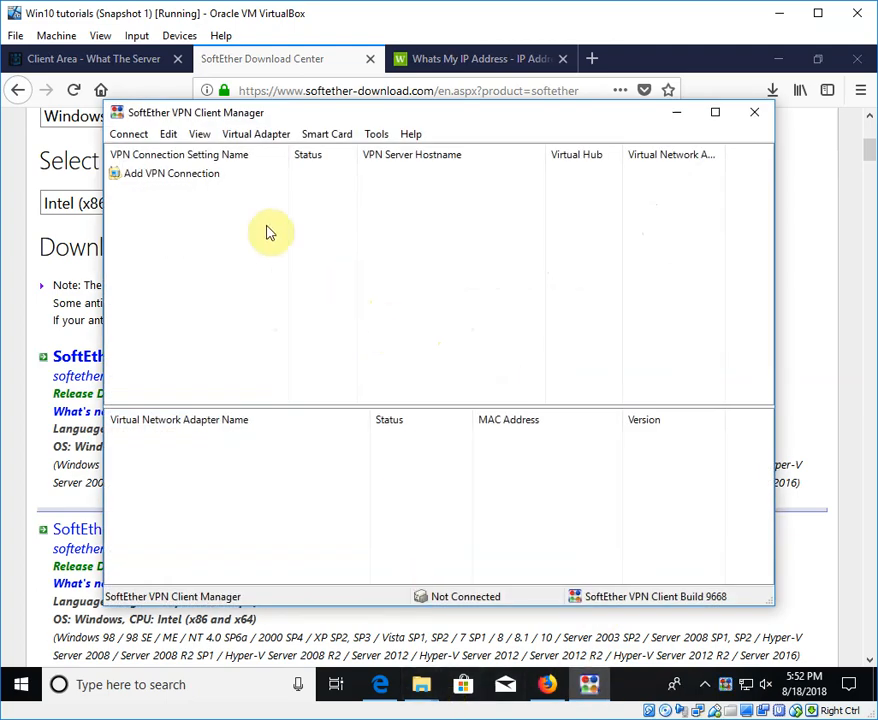
# Step: Start importing a VPN connection setting and browse to the inner SoftEther VPN Profiles folder in Downloads
pyautogui.click(133, 136)
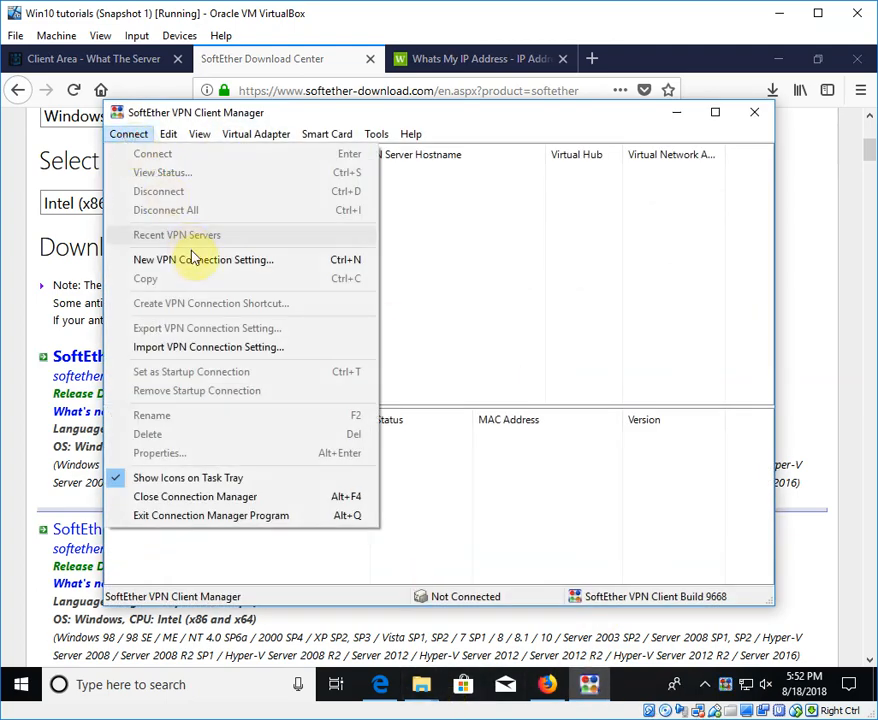
pyautogui.click(229, 348)
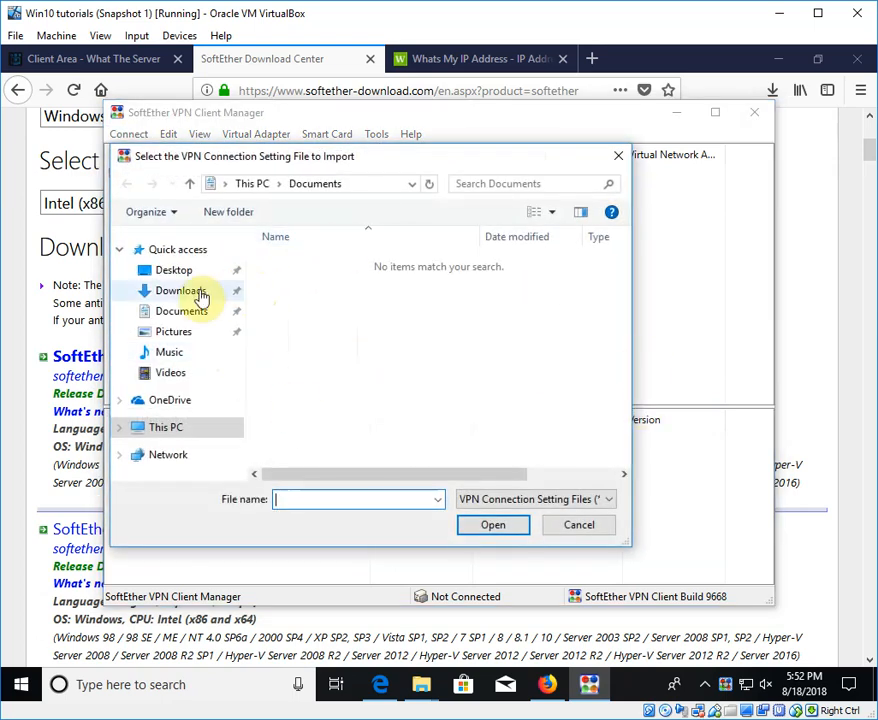
pyautogui.click(180, 291)
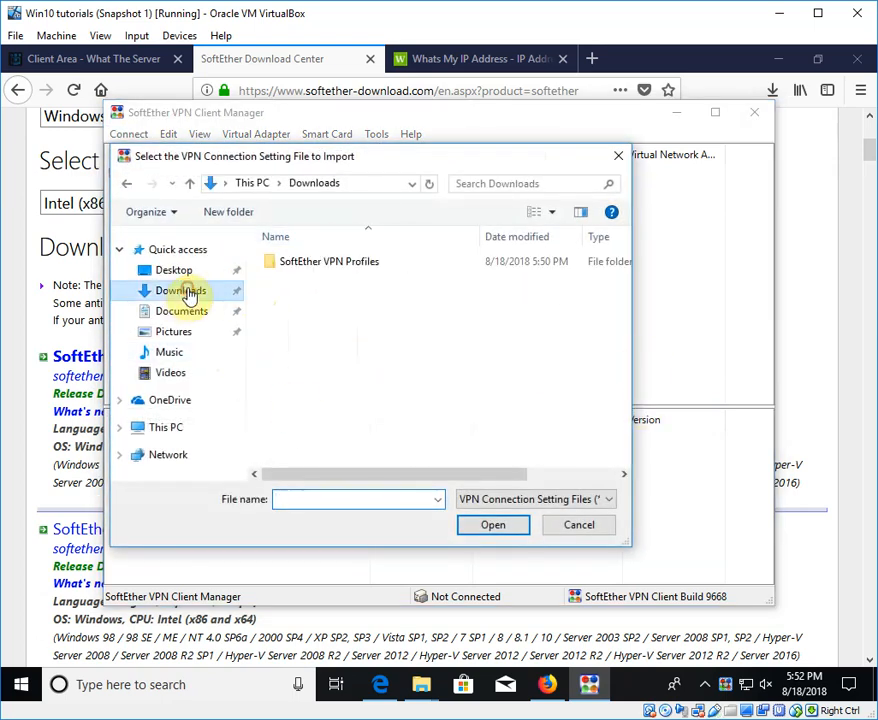
pyautogui.doubleClick(362, 268)
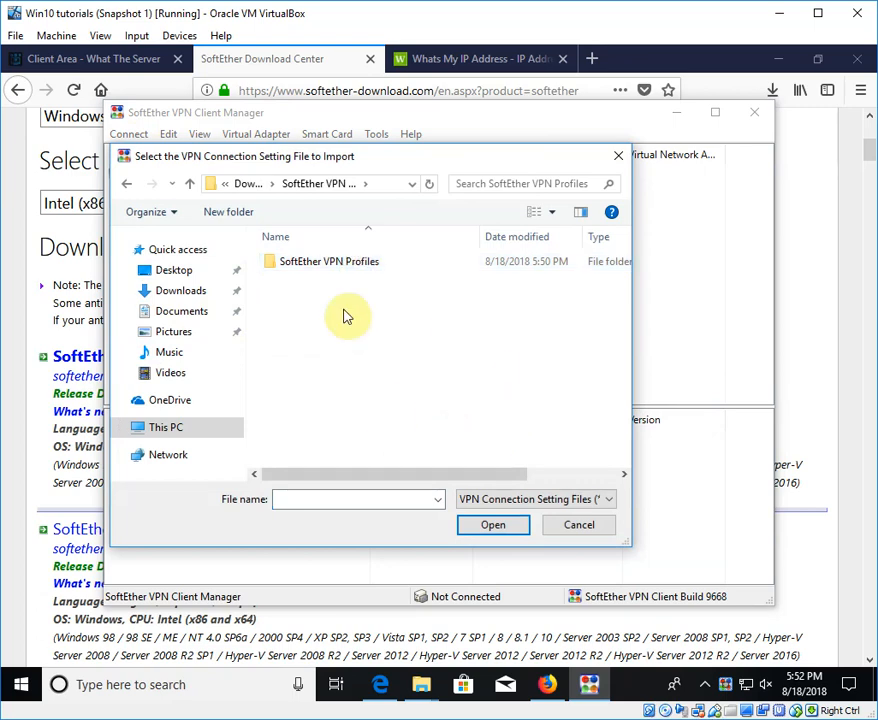
pyautogui.doubleClick(354, 263)
# Step: Look through the available profile files and import the softyNL1-Amsterdam connection setting
pyautogui.scroll(-1, 359, 364)
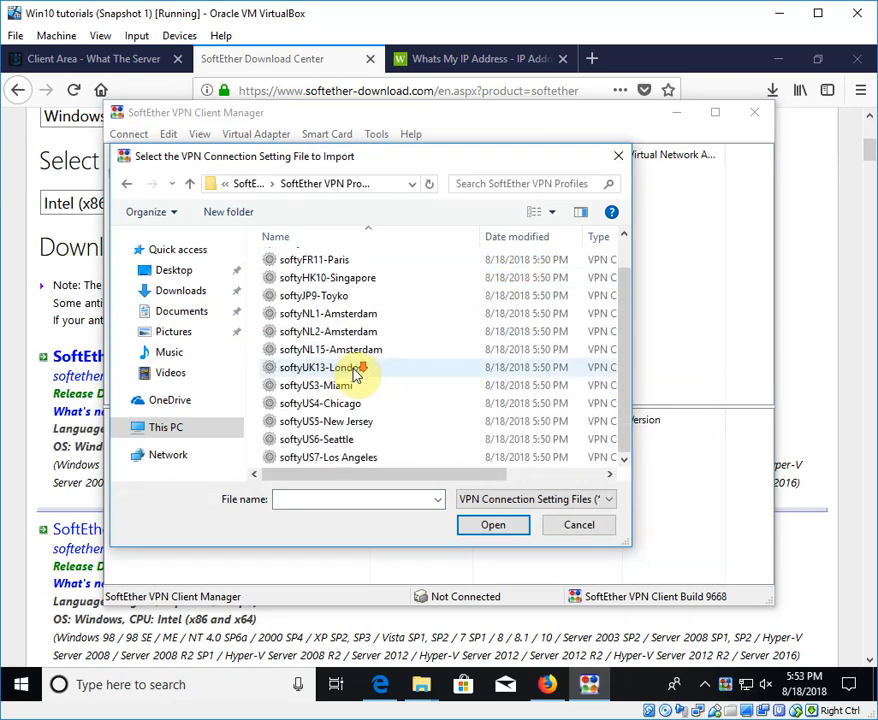
pyautogui.scroll(1, 359, 330)
pyautogui.scroll(-1, 355, 373)
pyautogui.scroll(1, 352, 365)
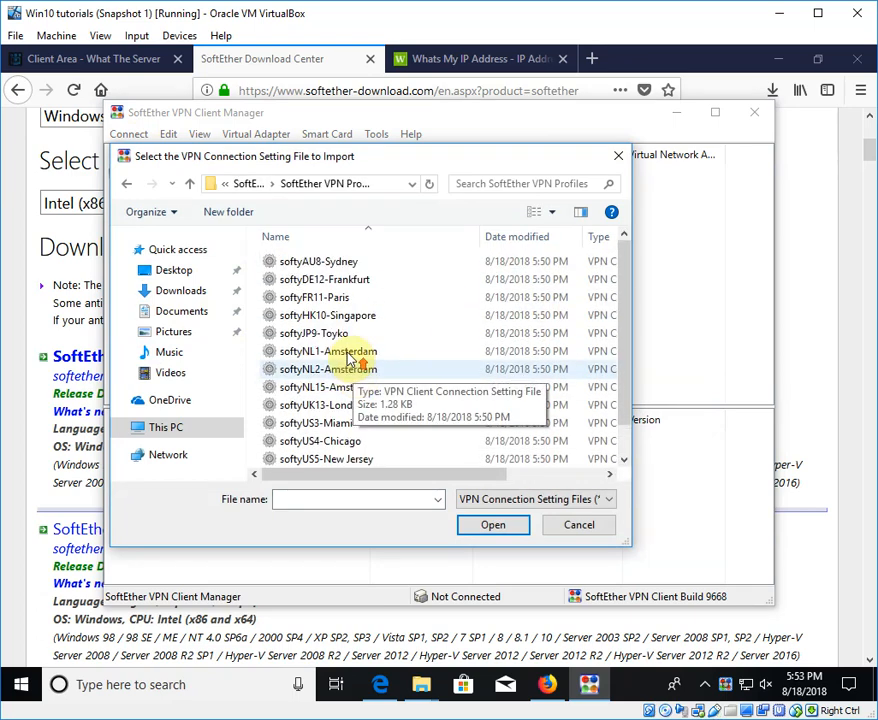
pyautogui.click(355, 262)
pyautogui.scroll(-1, 335, 368)
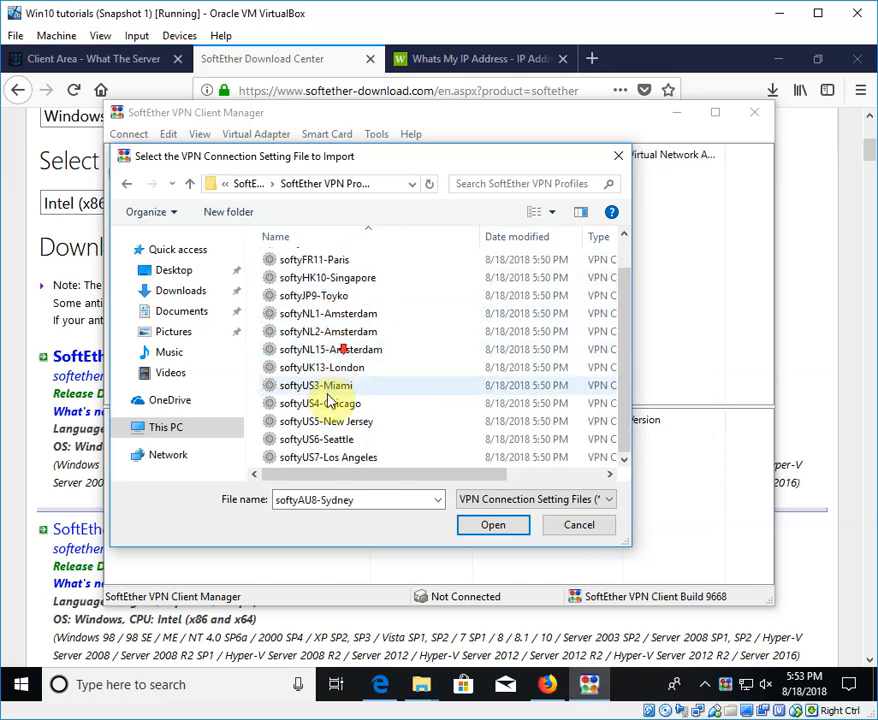
pyautogui.click(333, 457)
pyautogui.scroll(1, 372, 410)
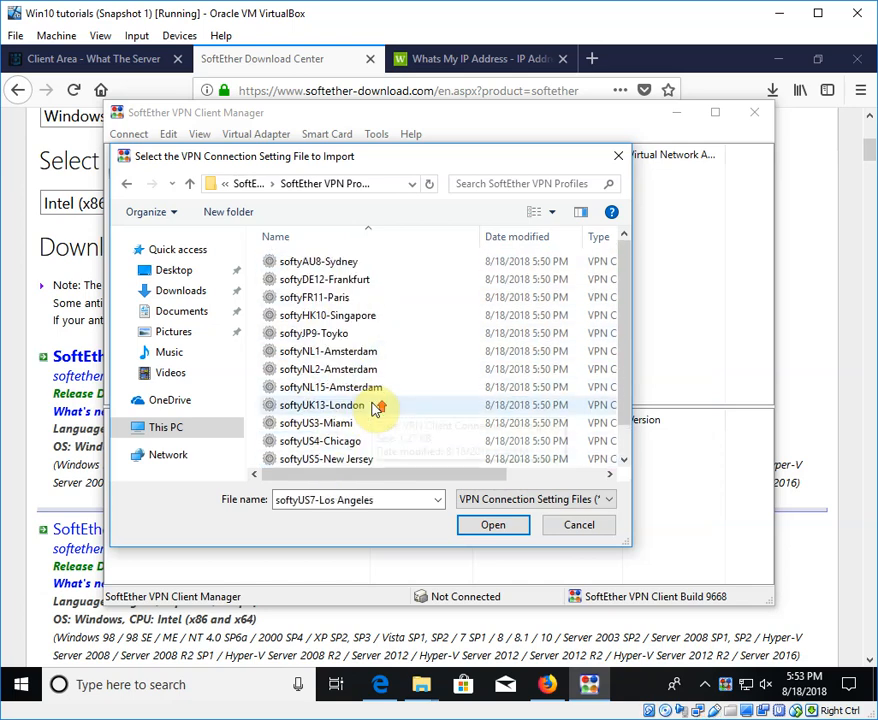
pyautogui.scroll(-1, 372, 405)
pyautogui.scroll(1, 365, 407)
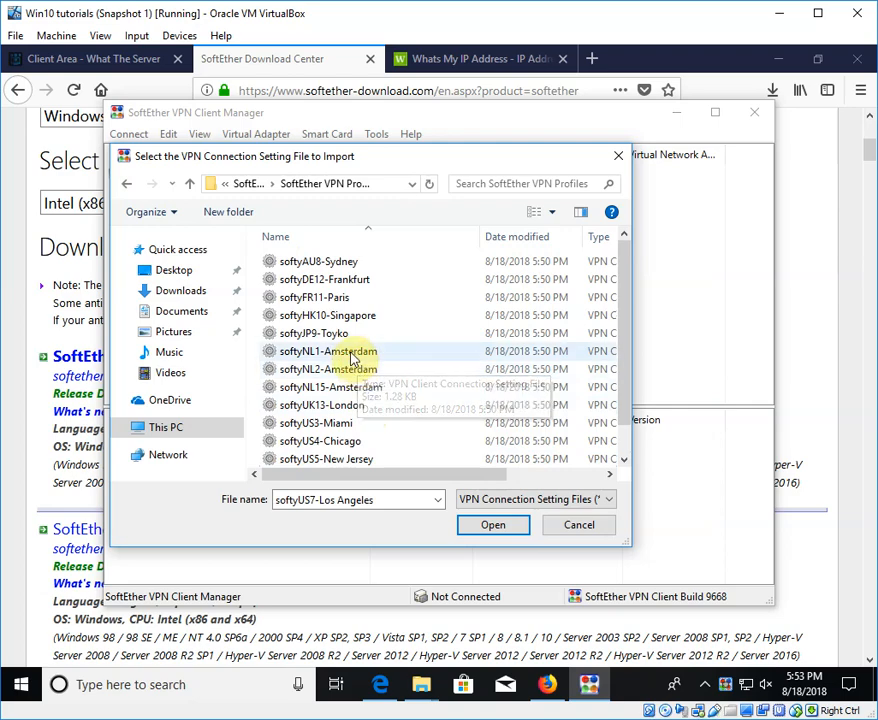
pyautogui.doubleClick(352, 358)
# Step: Import the softyNL2-Amsterdam connection setting into the VPN Client Manager
pyautogui.click(127, 134)
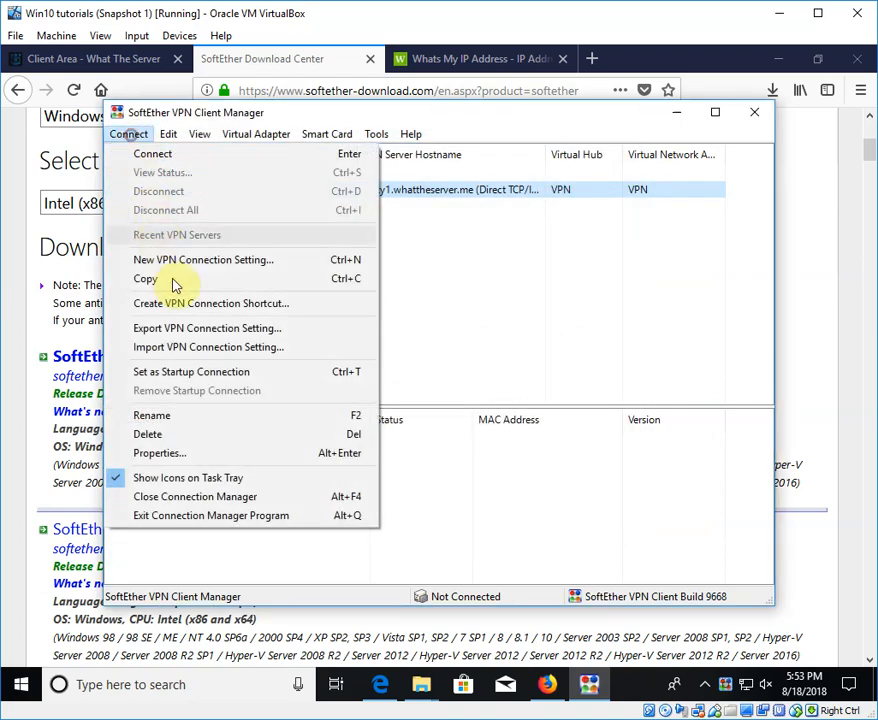
pyautogui.click(186, 347)
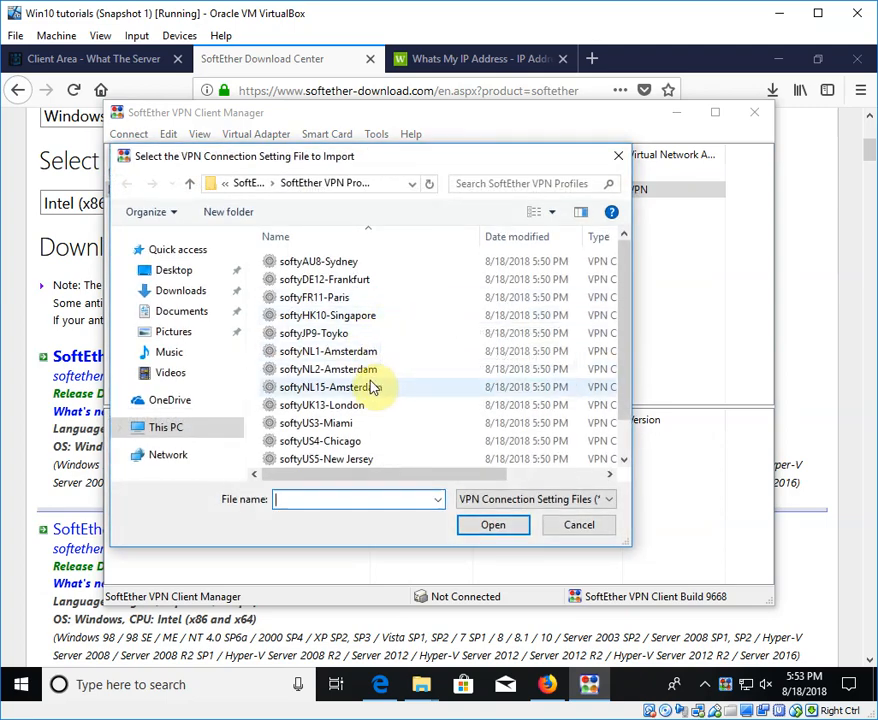
pyautogui.doubleClick(360, 370)
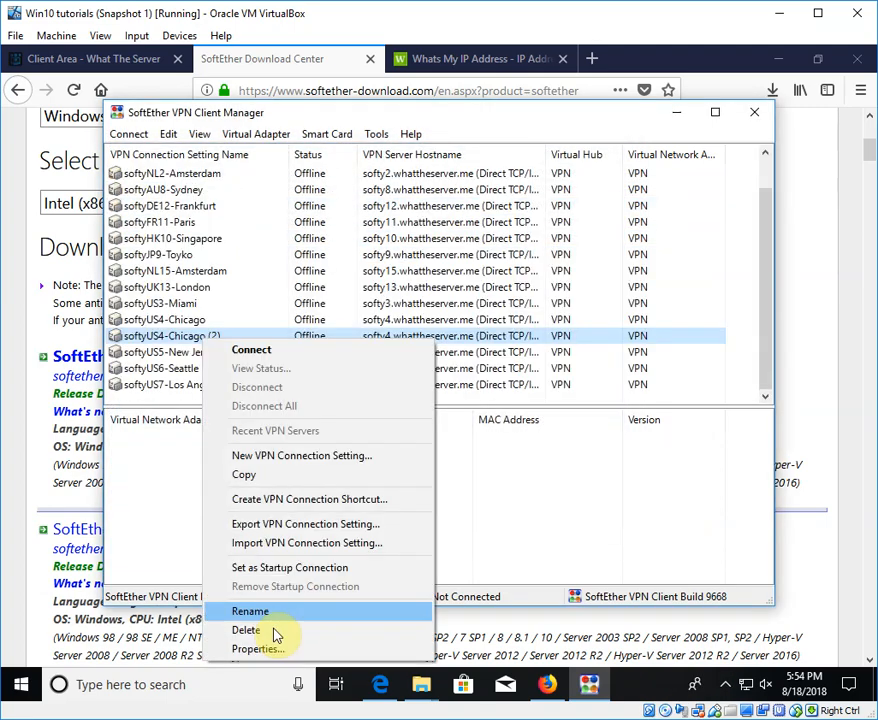
# Step: Delete the duplicate softyUS4-Chicago (2) connection setting
pyautogui.click(270, 629)
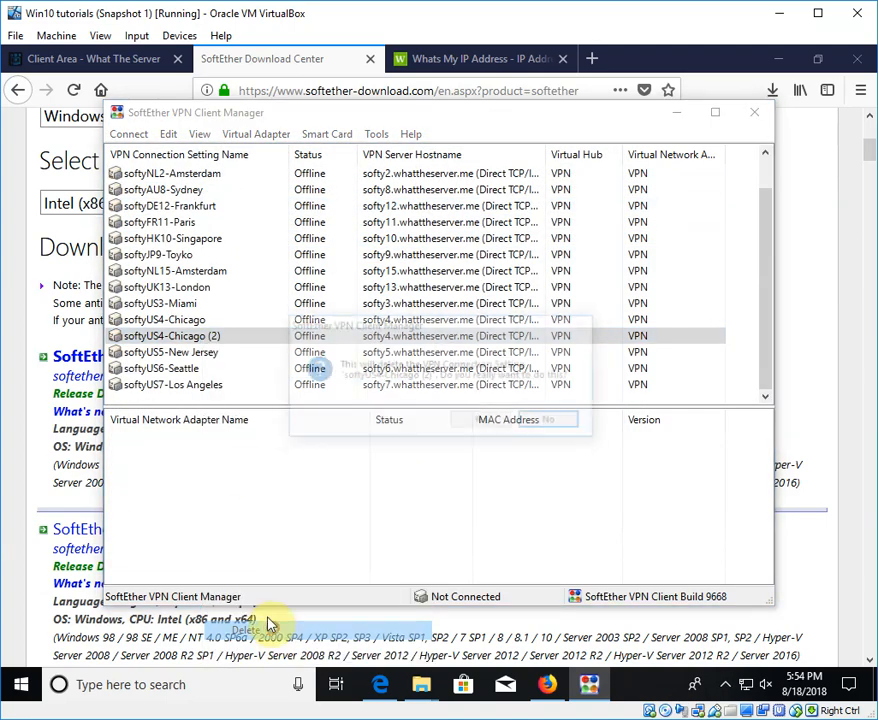
pyautogui.click(488, 425)
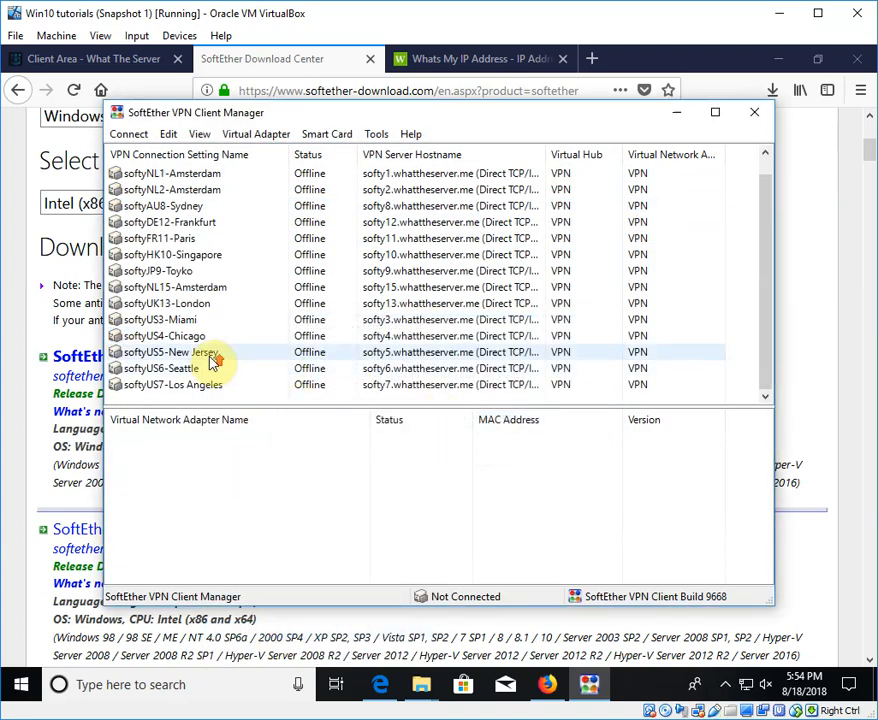
# Step: Start connecting to the VPN with the softyNL1-Amsterdam connection setting
pyautogui.scroll(1, 218, 359)
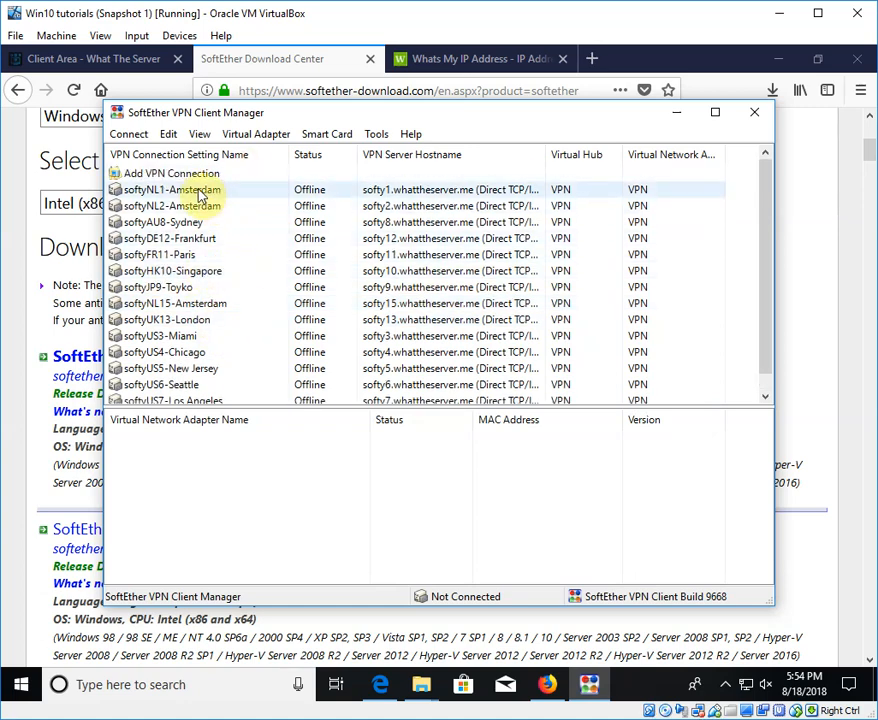
pyautogui.rightClick(199, 193)
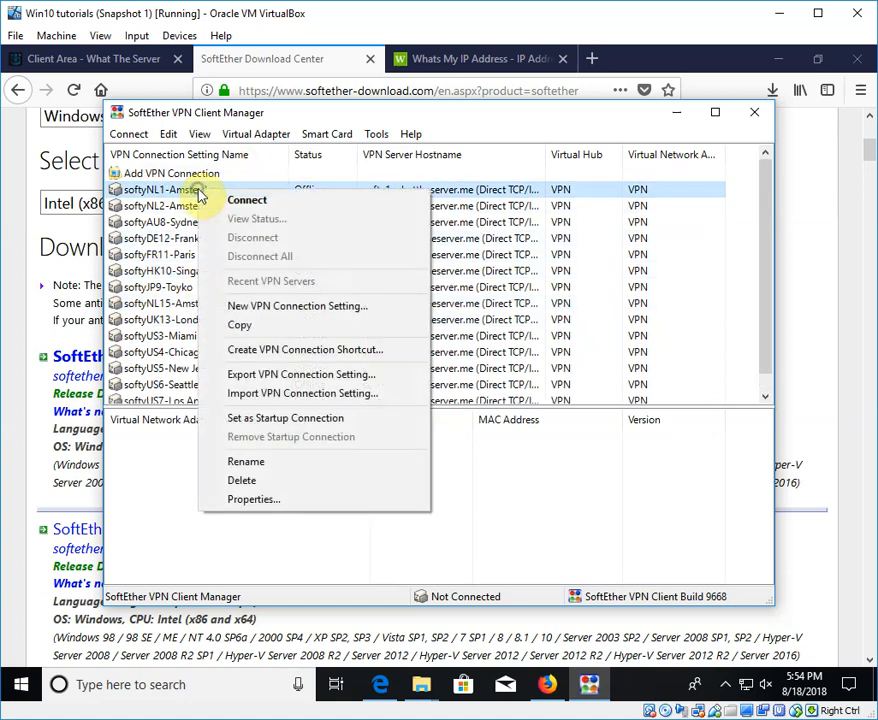
pyautogui.click(254, 200)
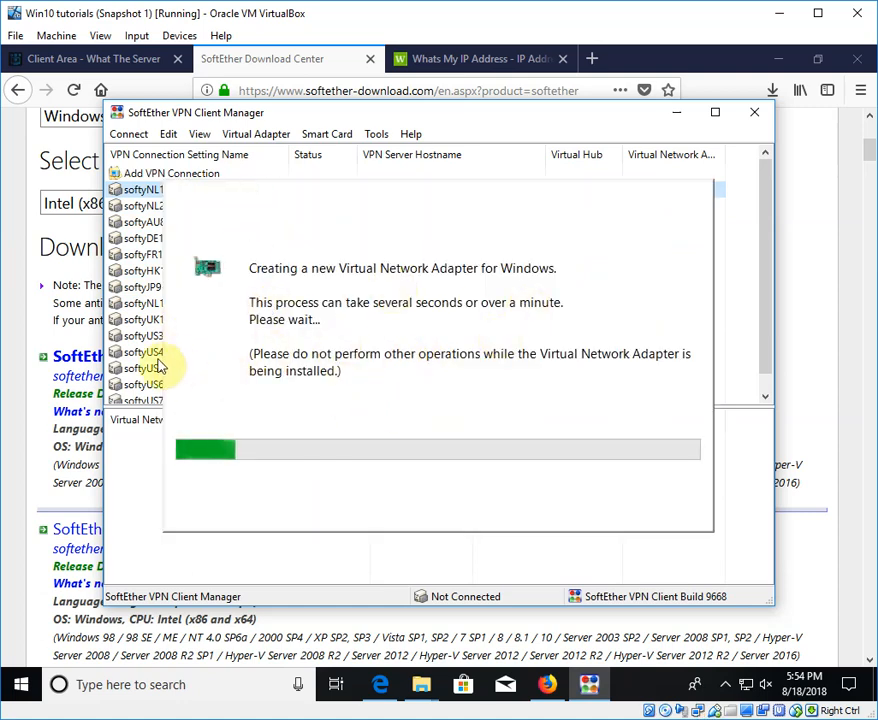
# Step: Switch to the What The Server client area in Firefox and copy the VPN username from the Login Credentials
pyautogui.click(104, 62)
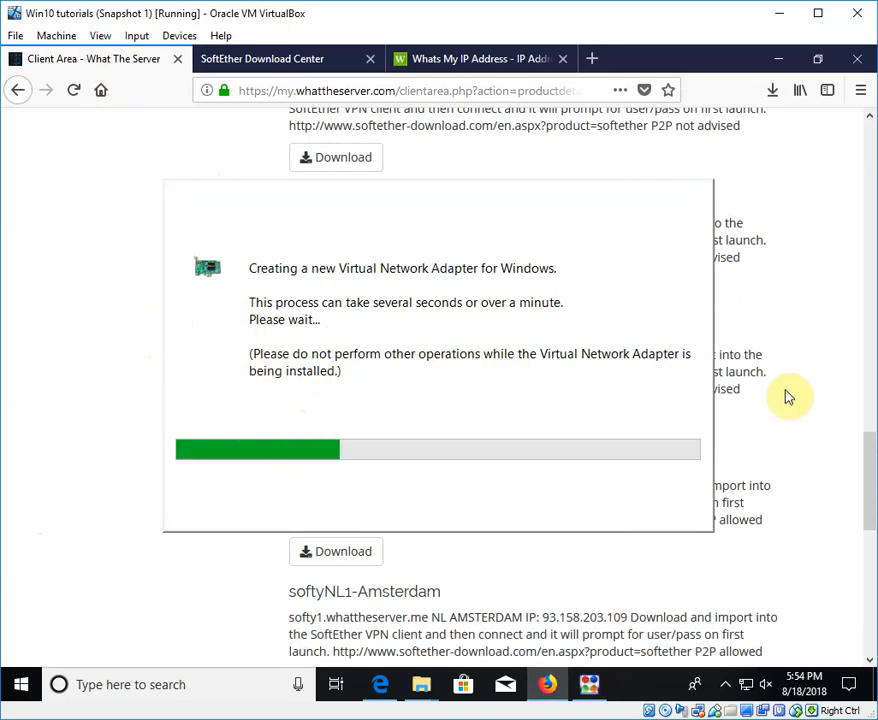
pyautogui.scroll(8, 790, 400)
pyautogui.scroll(10, 806, 414)
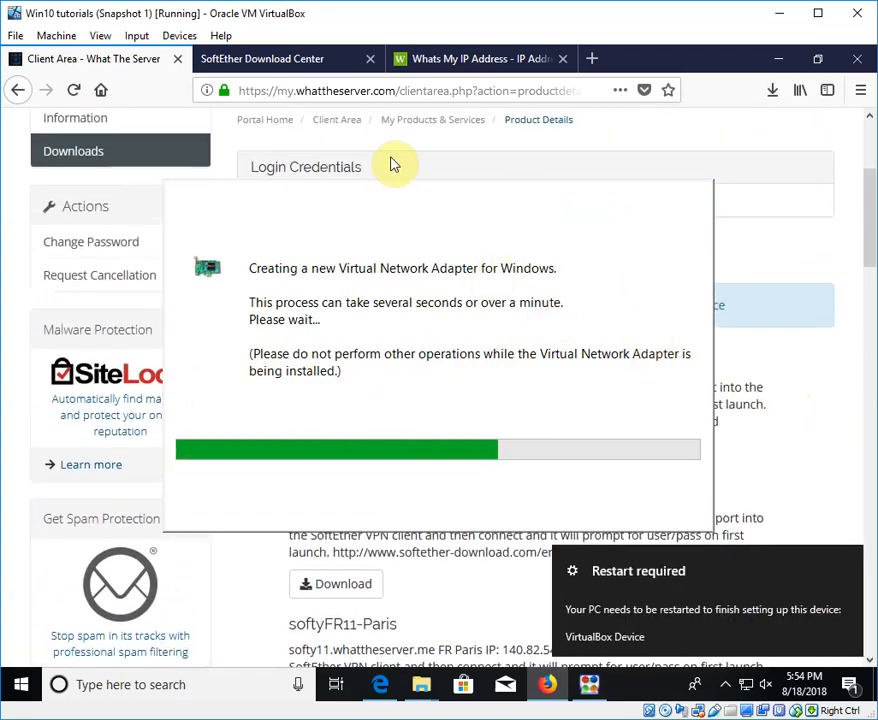
pyautogui.doubleClick(337, 200)
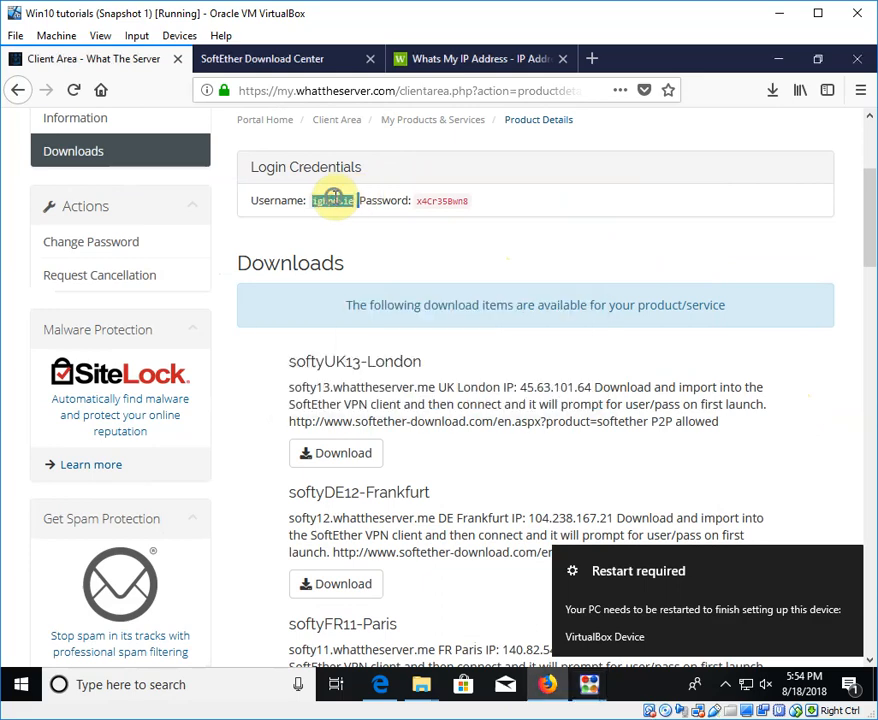
pyautogui.rightClick(337, 201)
pyautogui.click(358, 212)
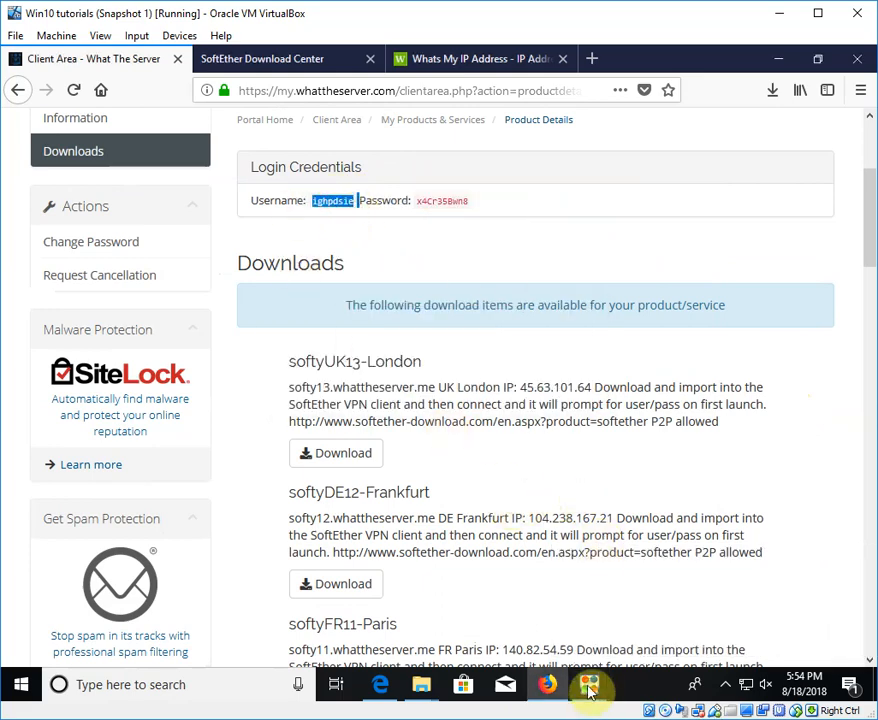
# Step: Paste the copied username into the User Name field of the softy1.whattheserver.me login dialog
pyautogui.moveTo(599, 662)
pyautogui.click(435, 342)
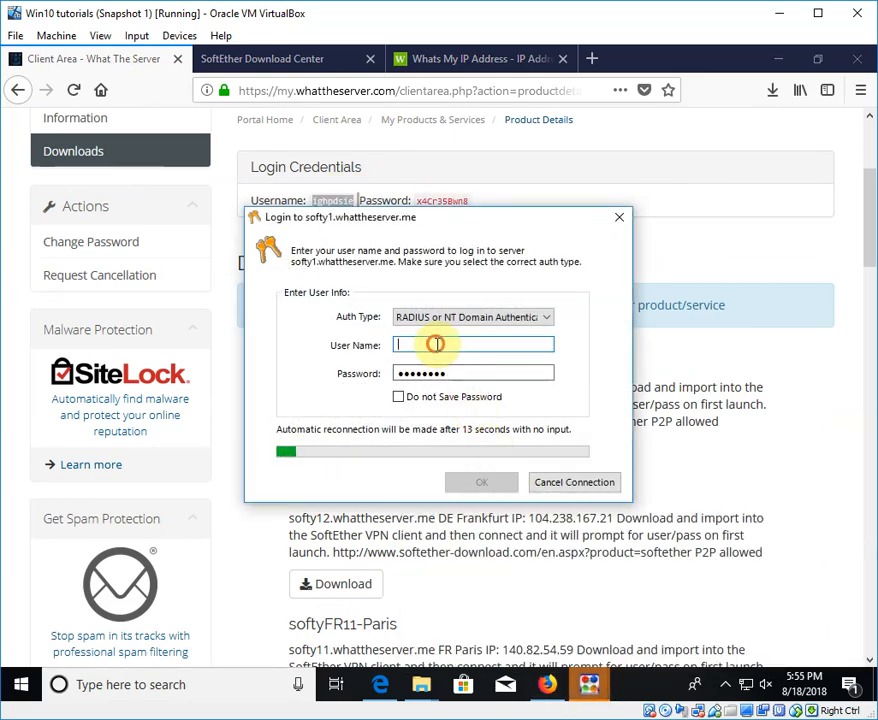
pyautogui.rightClick(435, 343)
pyautogui.click(478, 417)
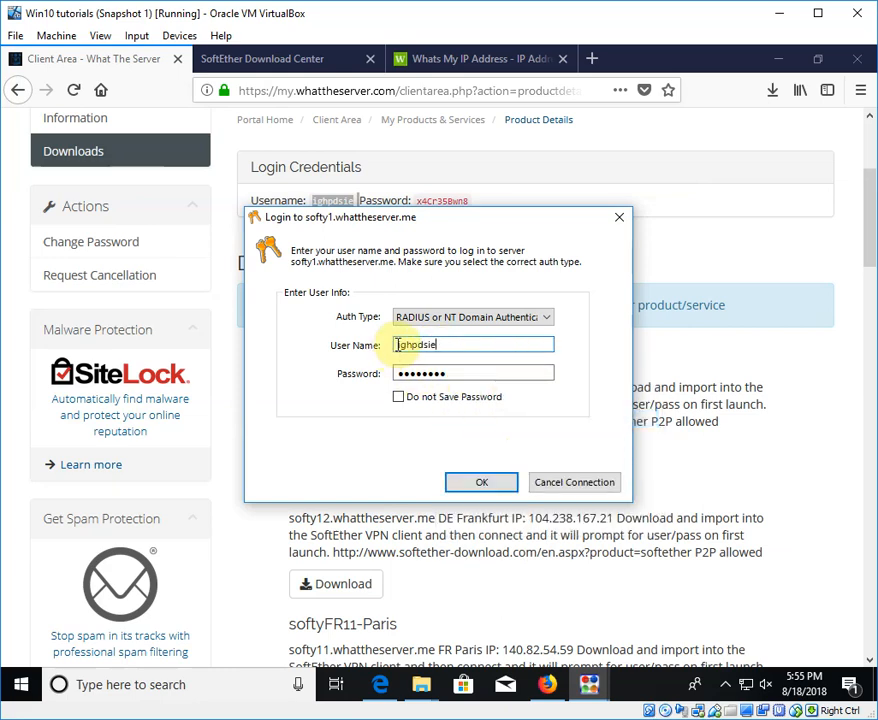
pyautogui.moveTo(385, 344); pyautogui.dragTo(383, 343)
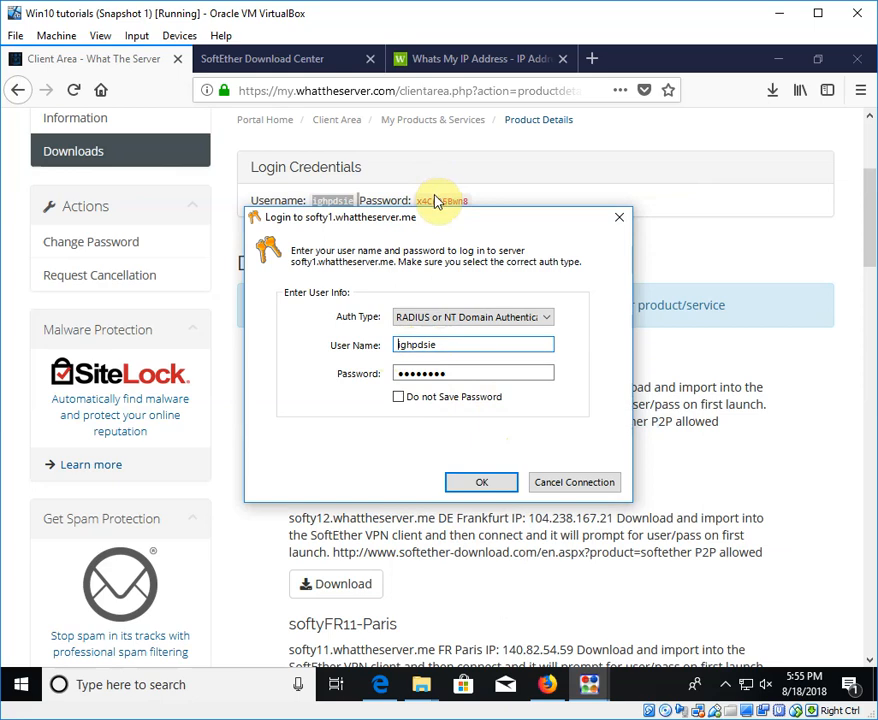
# Step: Copy the VPN password from the client area, paste it into the login dialog's Password field and submit the login
pyautogui.click(433, 199)
pyautogui.rightClick(438, 200)
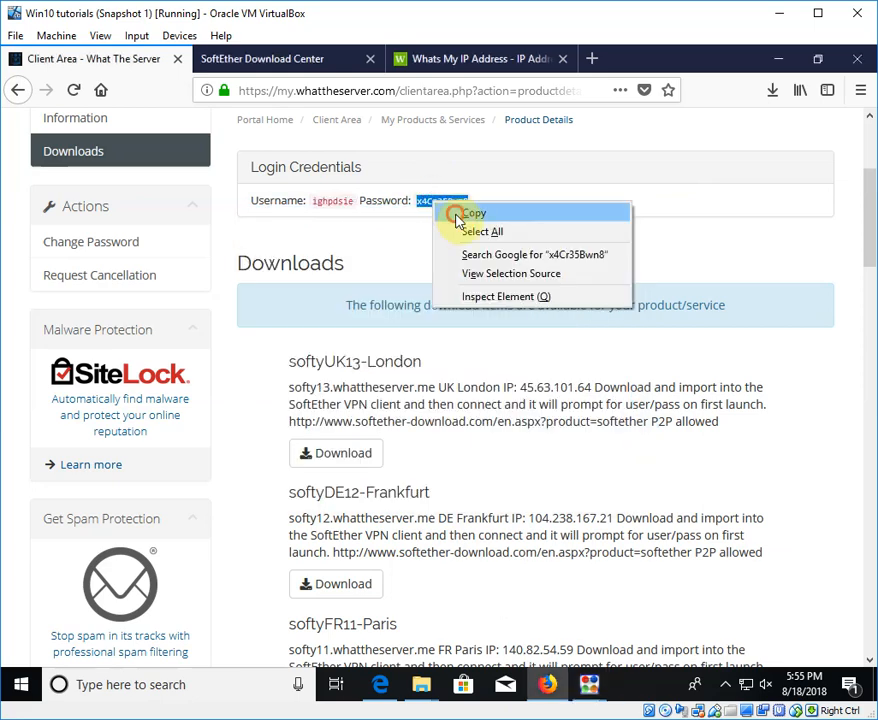
pyautogui.click(466, 216)
pyautogui.moveTo(585, 690)
pyautogui.click(617, 653)
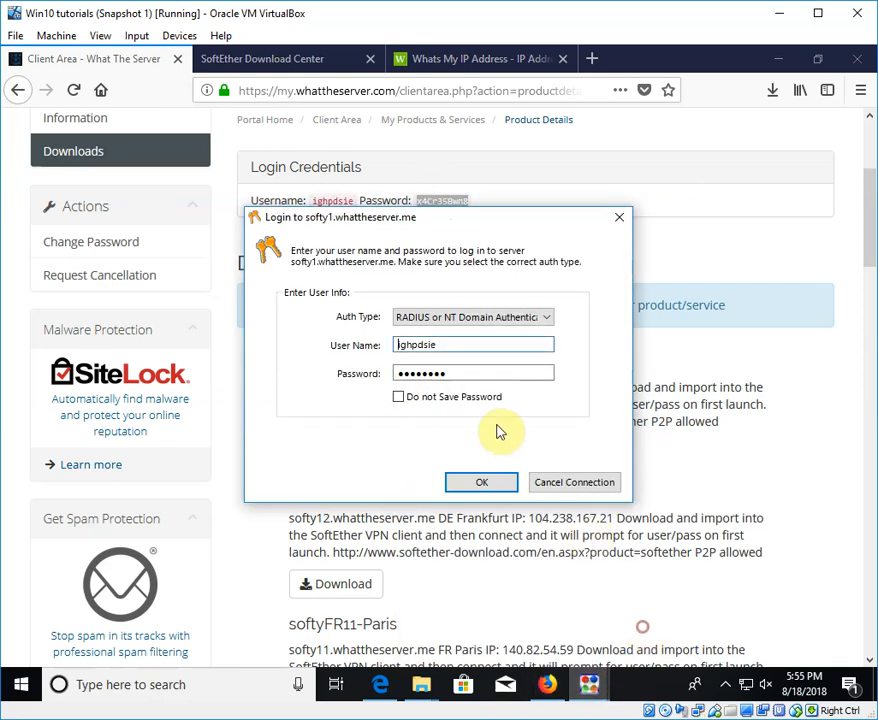
pyautogui.doubleClick(484, 376)
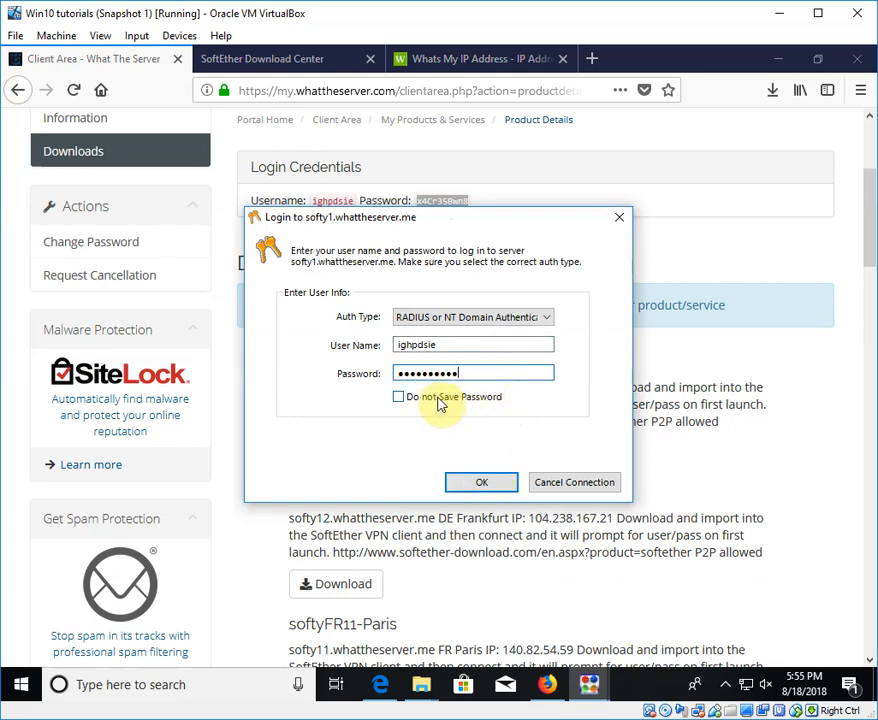
pyautogui.click(462, 489)
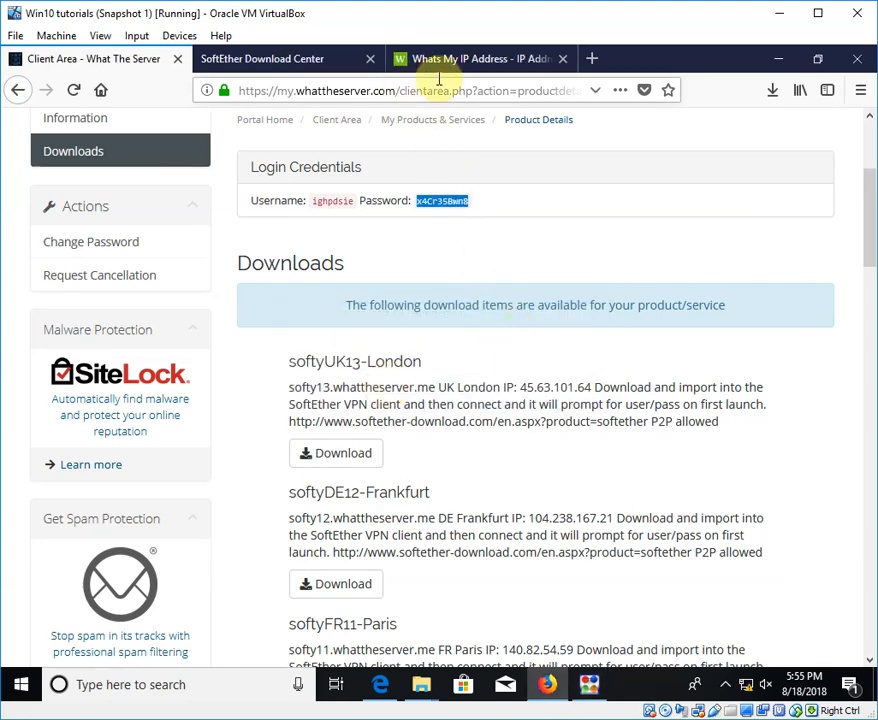
# Step: Reload the Whats My IP page to check the public IP address, and review the connection list in the VPN Client Manager
pyautogui.click(466, 60)
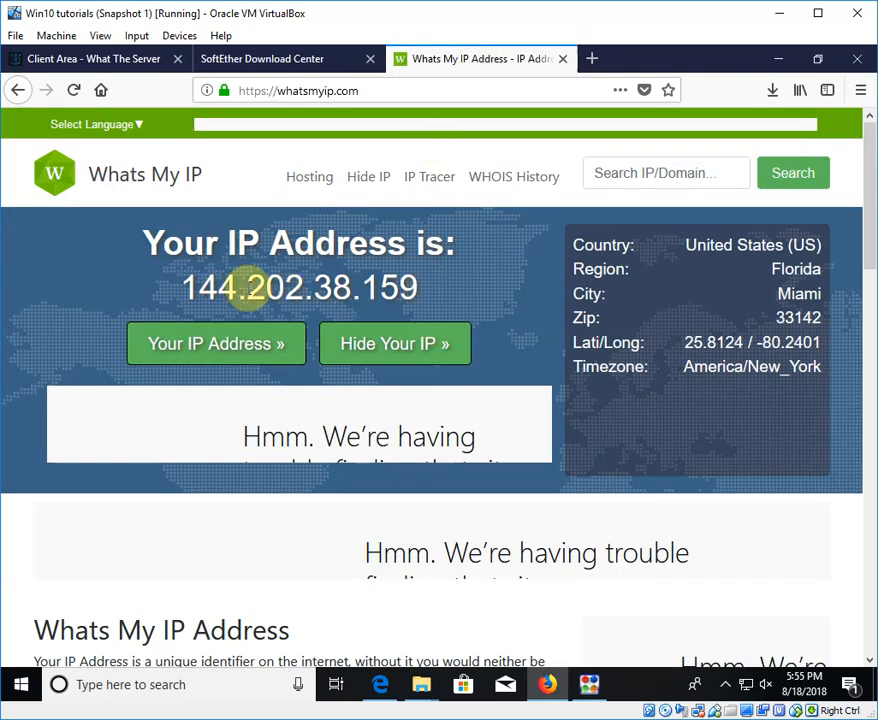
pyautogui.click(74, 91)
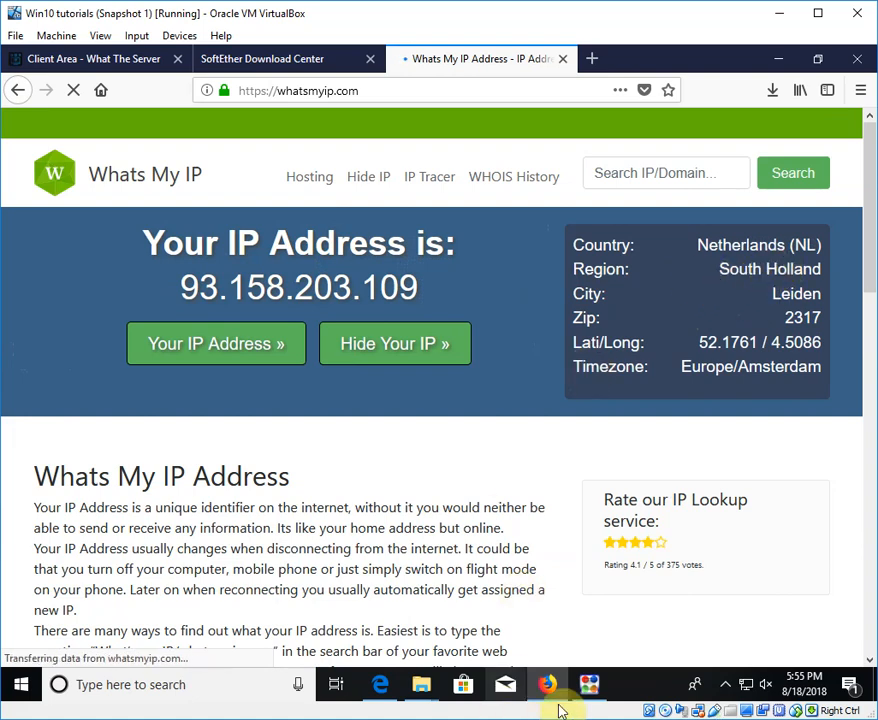
pyautogui.click(589, 685)
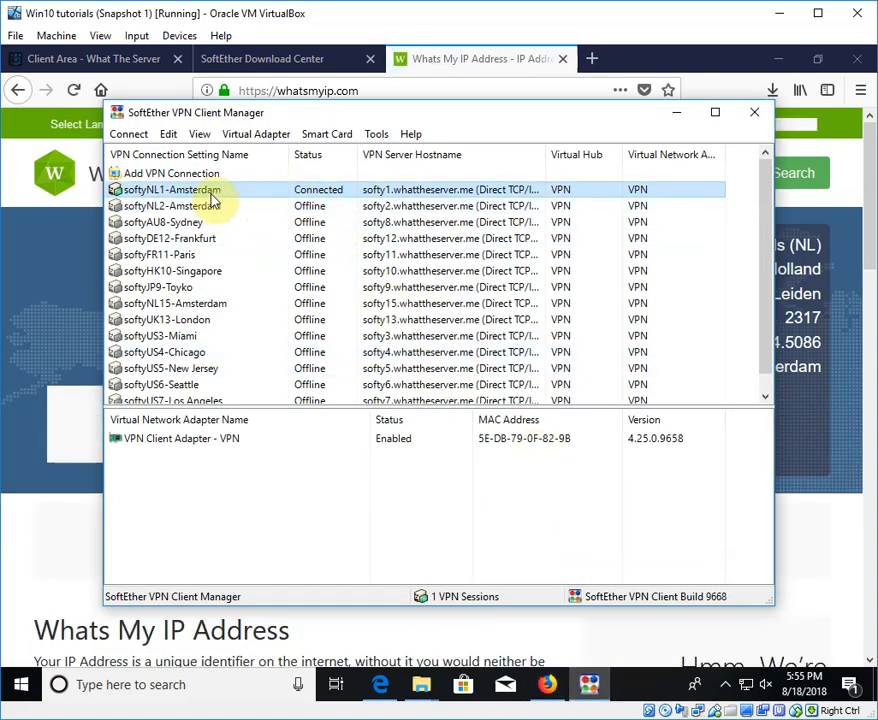
pyautogui.click(208, 205)
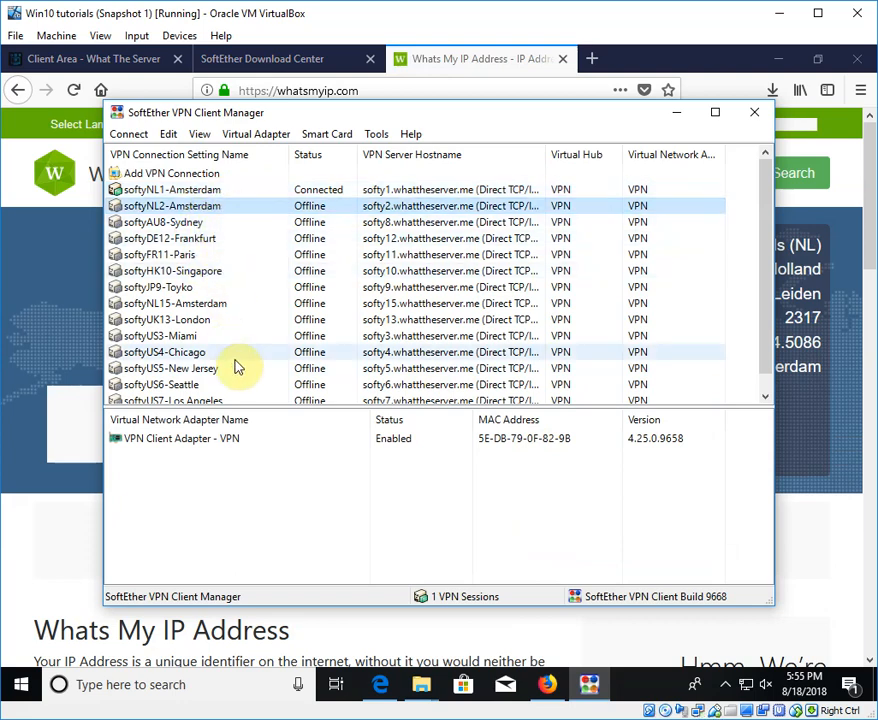
pyautogui.scroll(-1, 232, 380)
pyautogui.scroll(1, 232, 388)
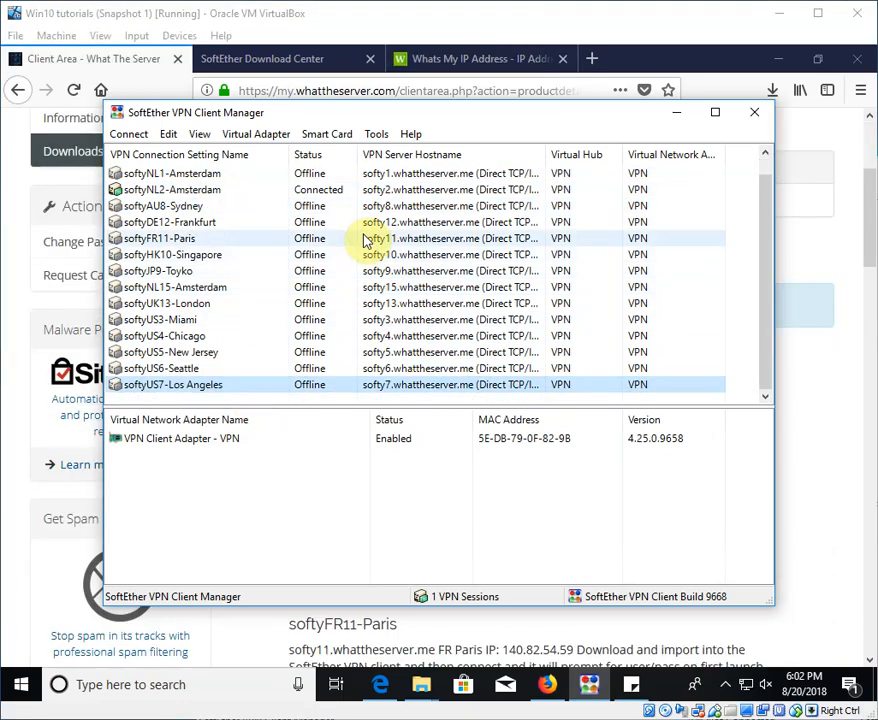
# Step: Disconnect the softyNL2-Amsterdam VPN connection
pyautogui.click(304, 176)
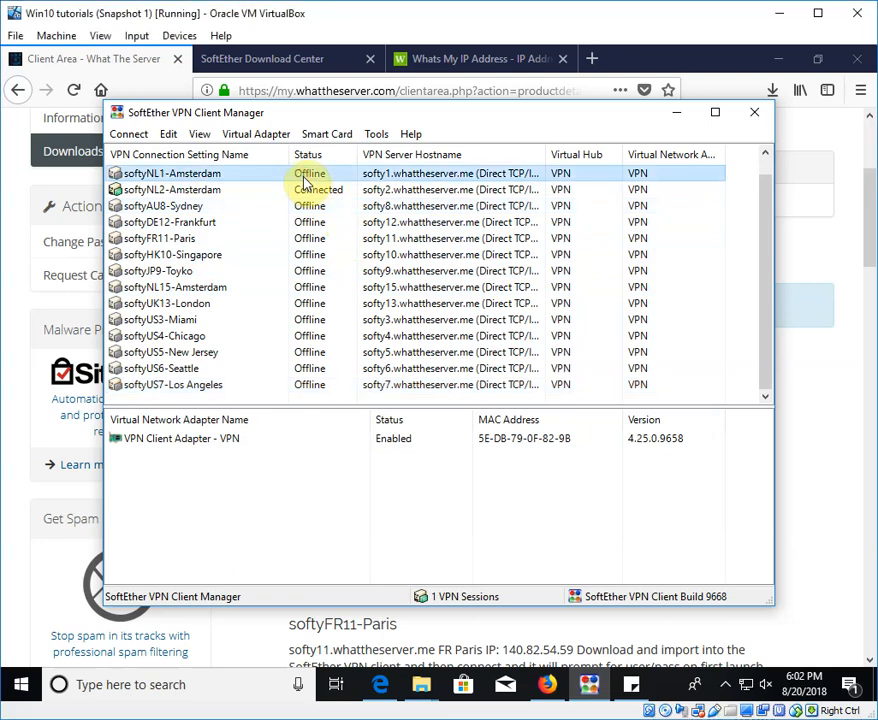
pyautogui.click(322, 192)
pyautogui.rightClick(324, 193)
pyautogui.click(380, 237)
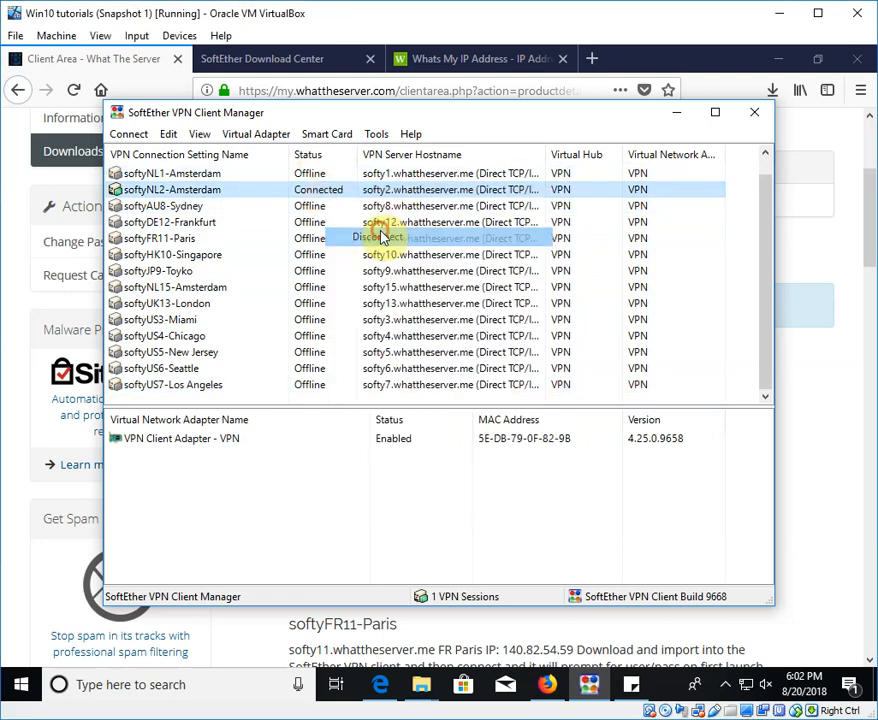
# Step: Connect to the VPN with the softyFR11-Paris connection setting
pyautogui.click(157, 176)
pyautogui.rightClick(157, 175)
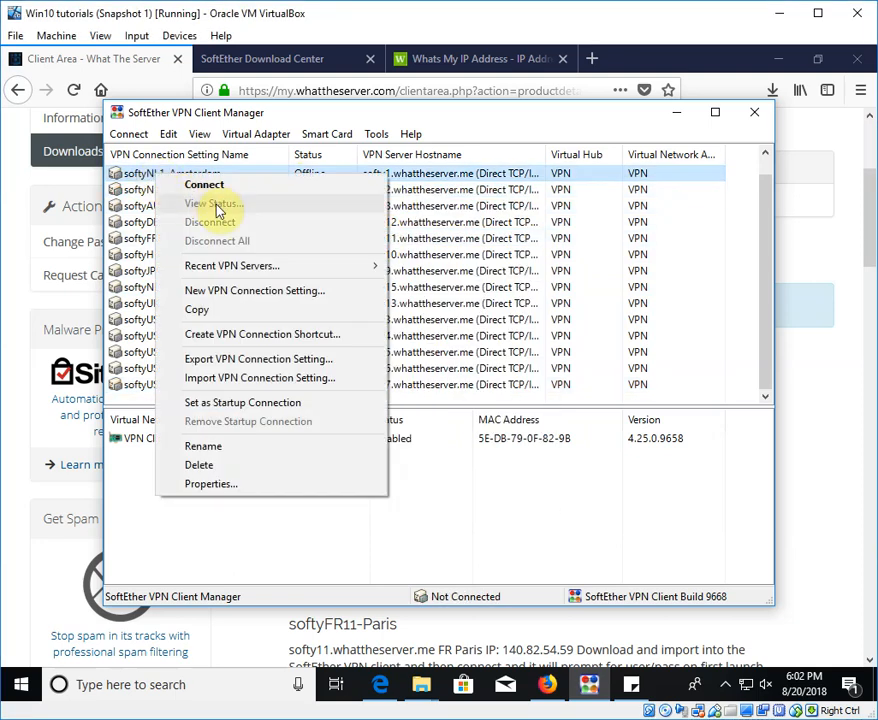
pyautogui.click(157, 240)
pyautogui.rightClick(168, 241)
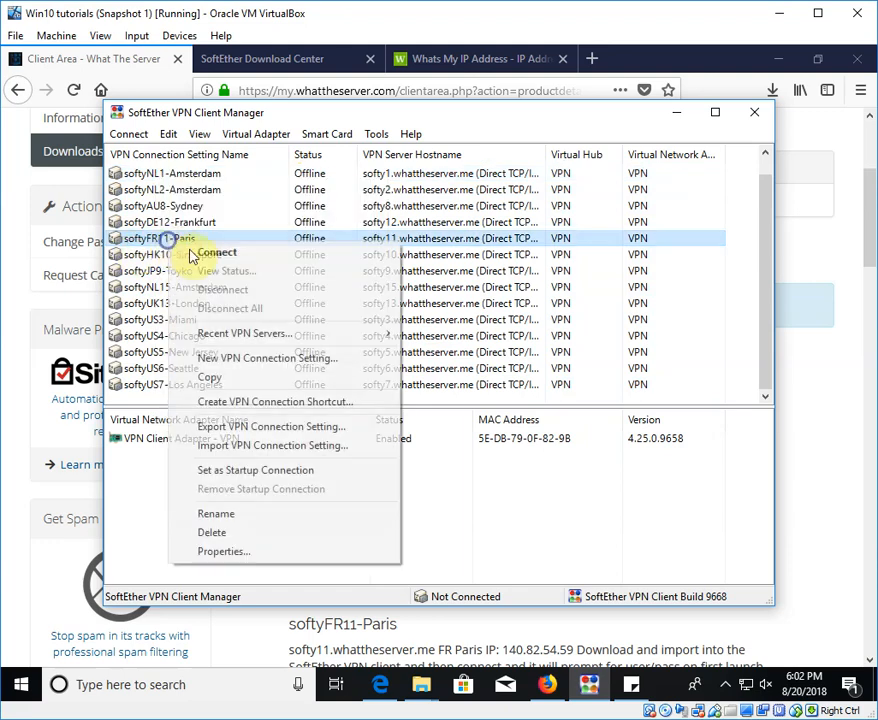
pyautogui.click(243, 252)
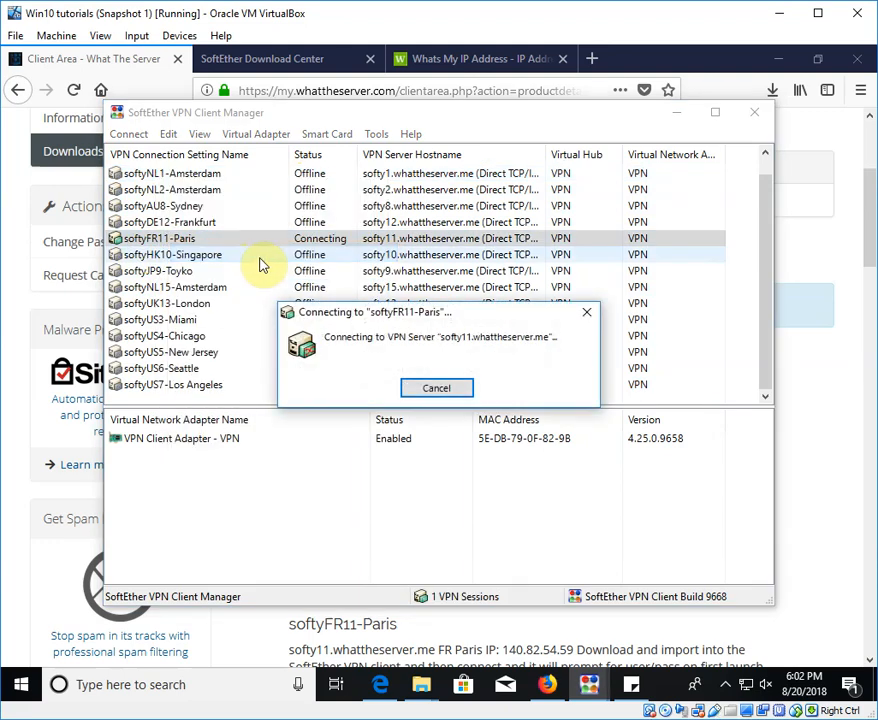
# Step: Switch to the Whats My IP page in Firefox and reload it to check the current IP address and location
pyautogui.click(498, 63)
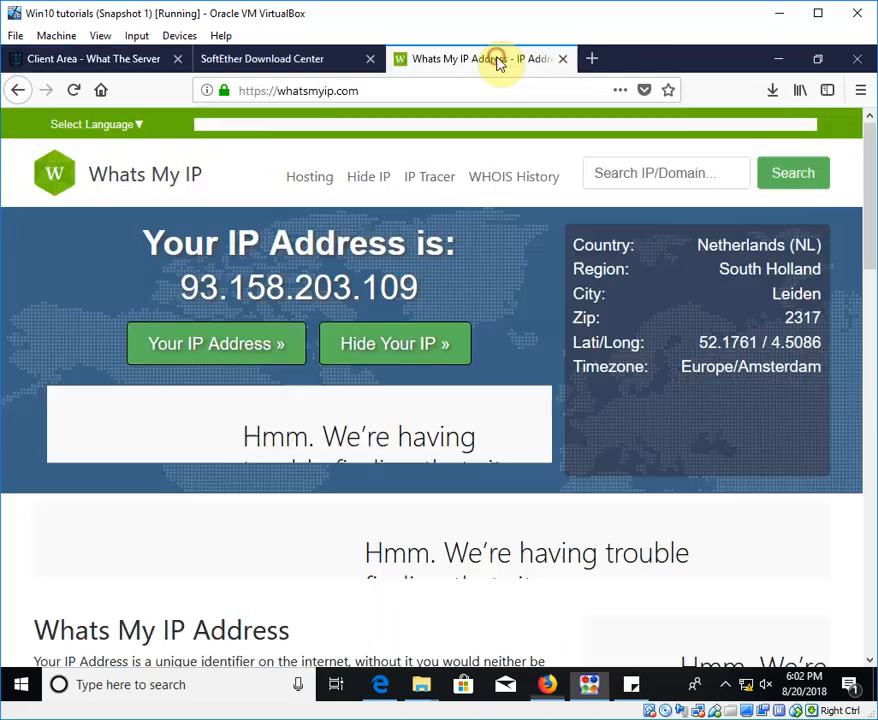
pyautogui.click(73, 90)
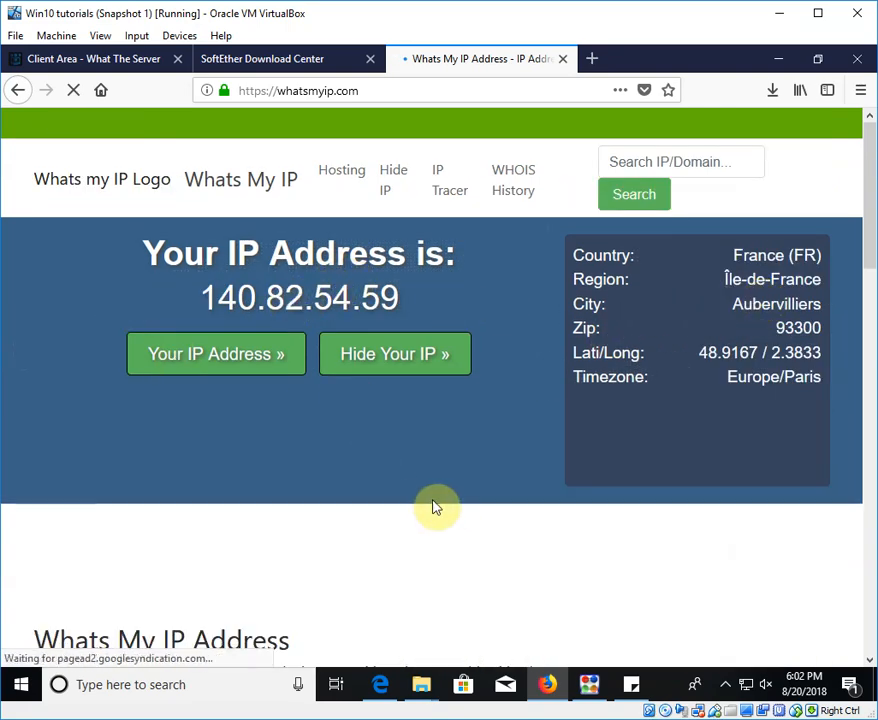
pyautogui.scroll(-3, 430, 458)
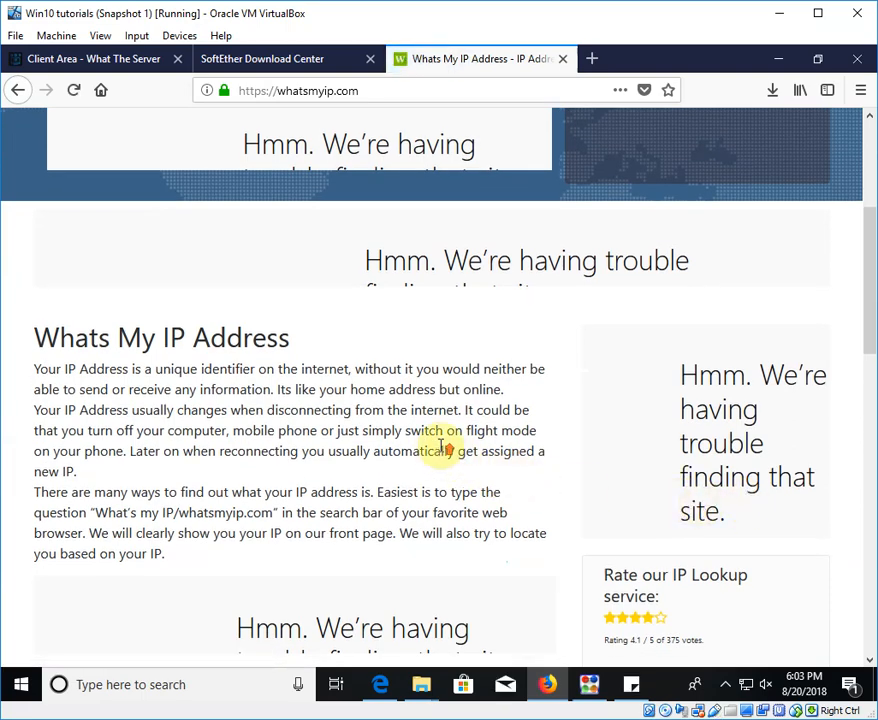
pyautogui.scroll(3, 440, 447)
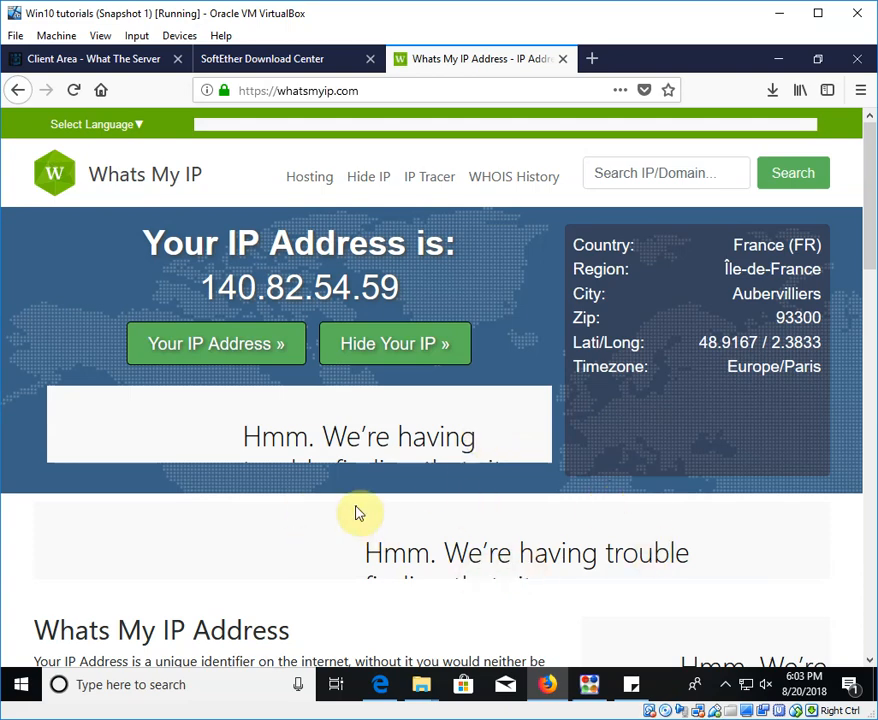
pyautogui.scroll(-3, 350, 495)
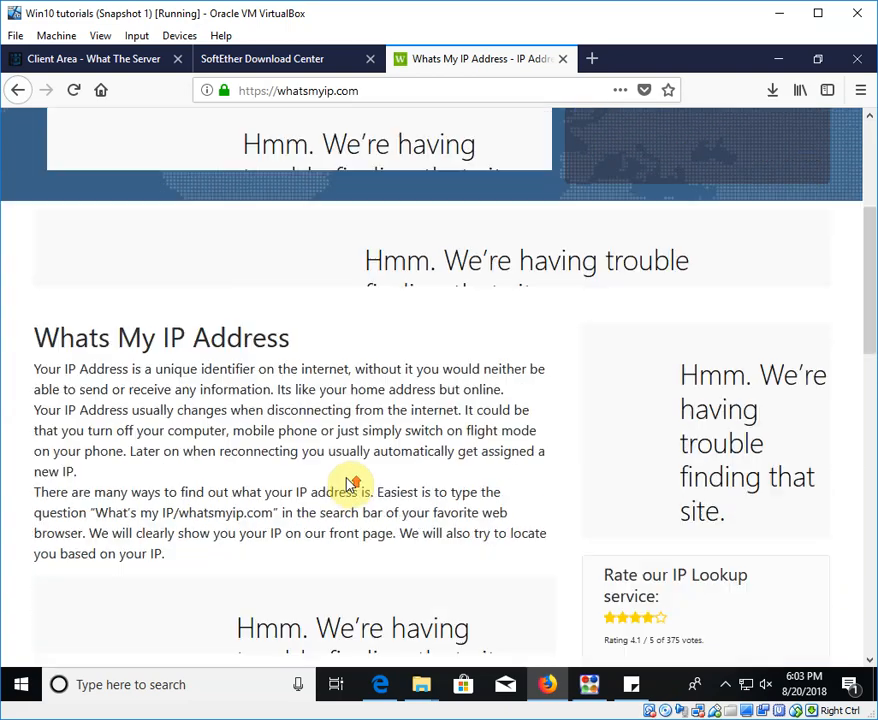
pyautogui.scroll(3, 349, 490)
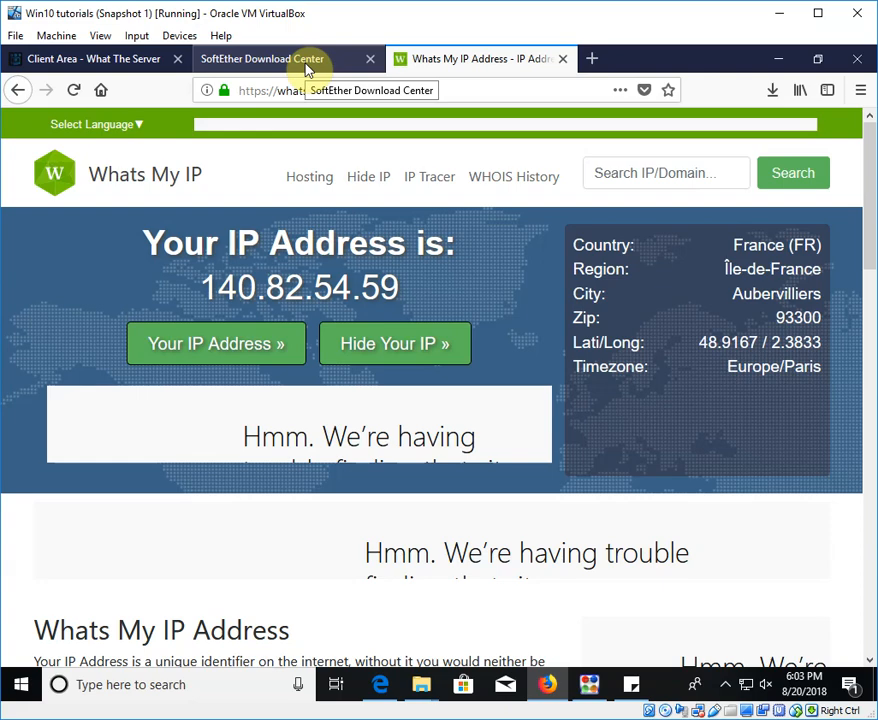
# Step: Switch back to the VPN Client Manager and open the properties of the softyUS7-Los Angeles connection setting
pyautogui.click(596, 688)
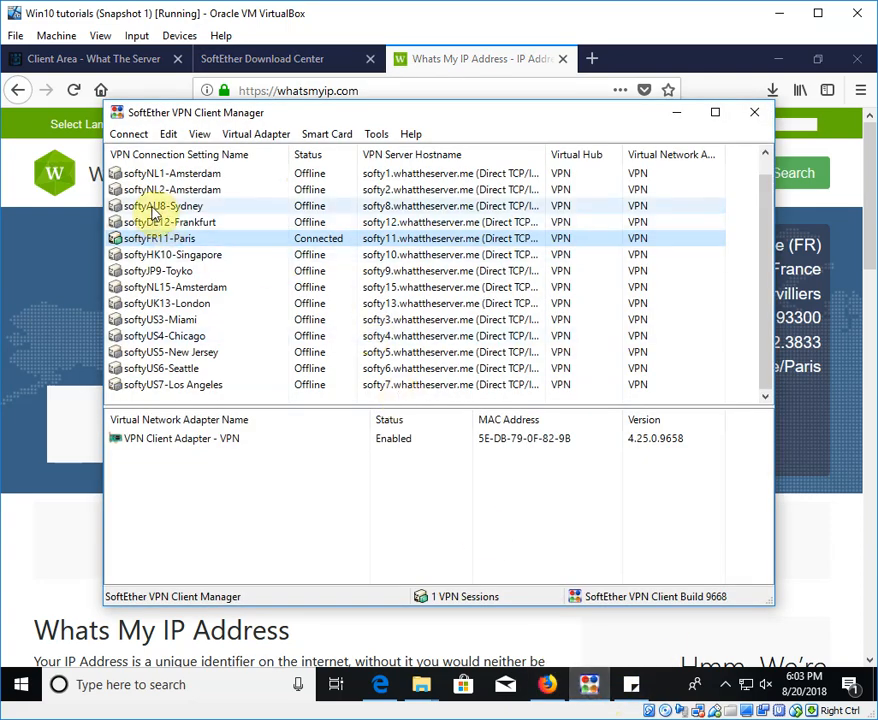
pyautogui.click(196, 258)
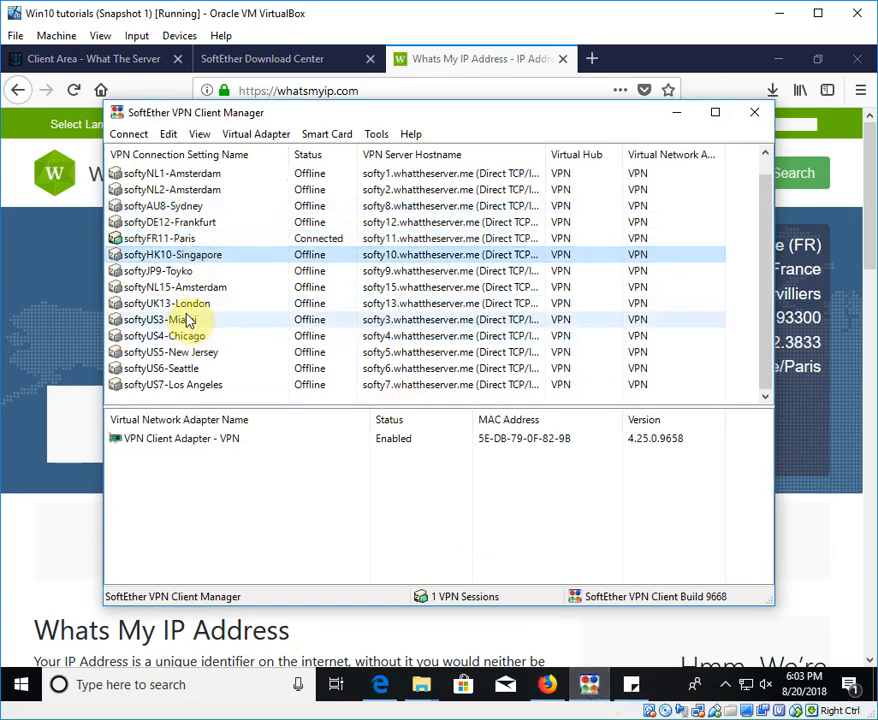
pyautogui.click(192, 388)
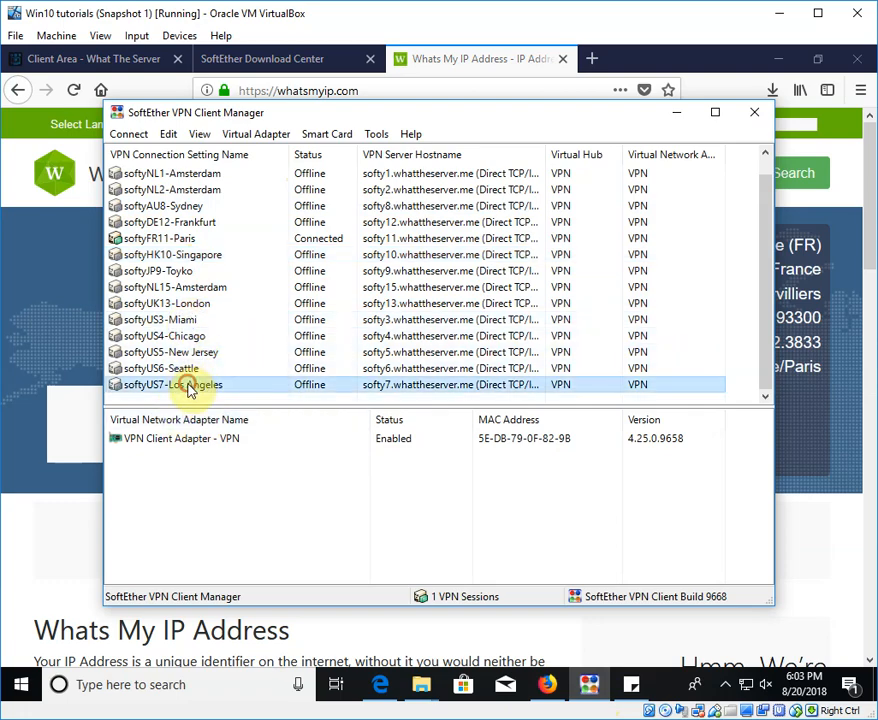
pyautogui.rightClick(203, 390)
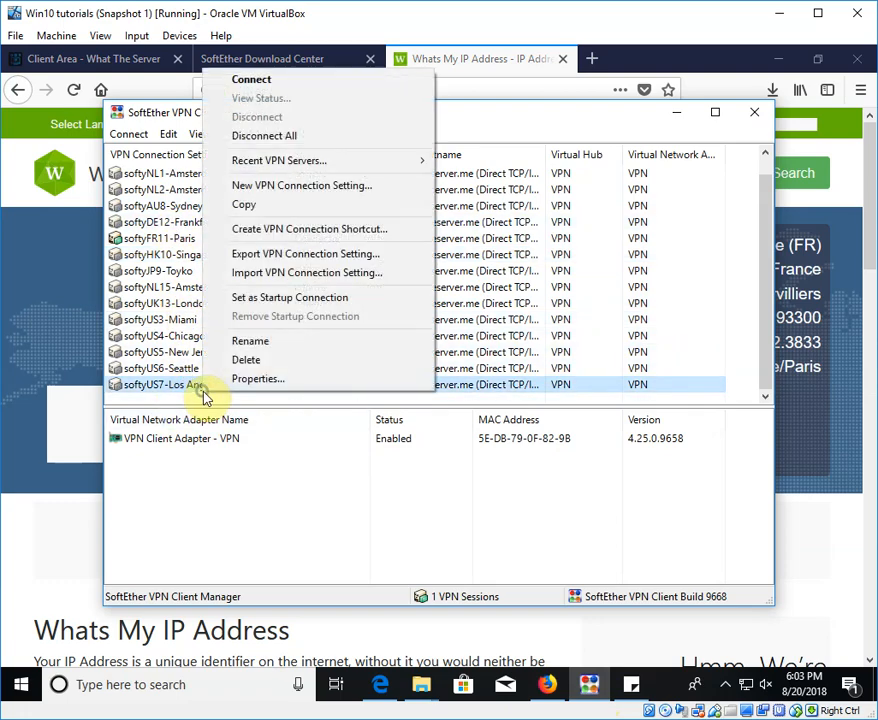
pyautogui.click(295, 386)
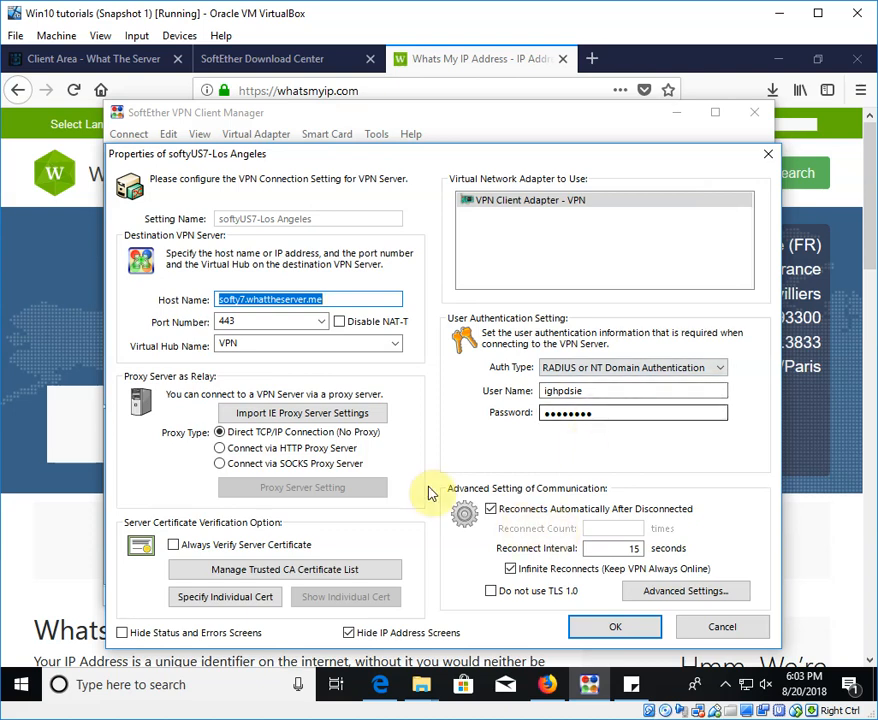
# Step: Close the softyUS7-Los Angeles properties unchanged and set the softyFR11-Paris connection setting as the startup connection
pyautogui.click(767, 158)
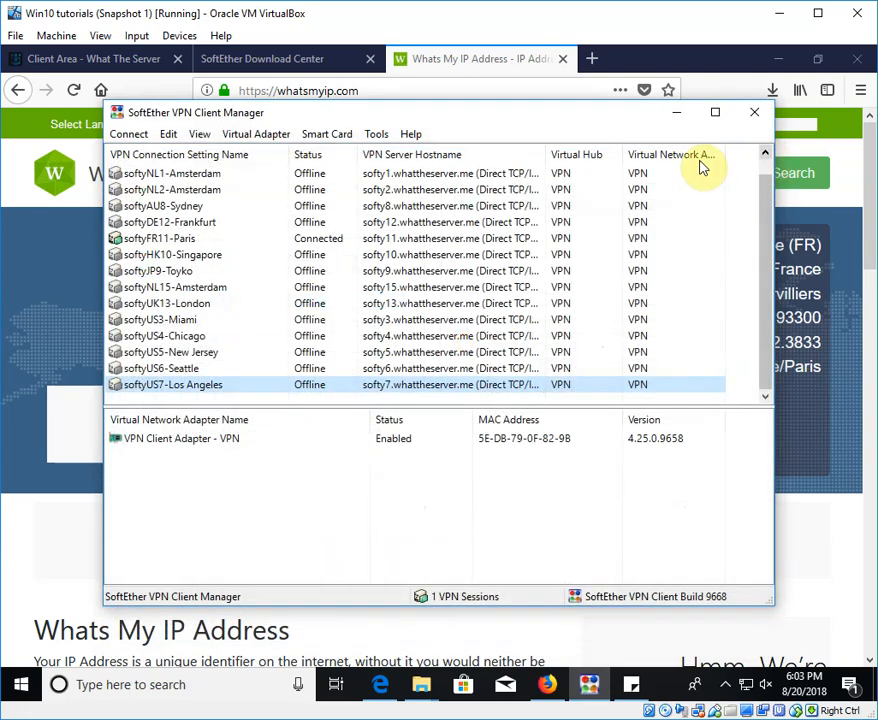
pyautogui.click(176, 240)
pyautogui.rightClick(173, 240)
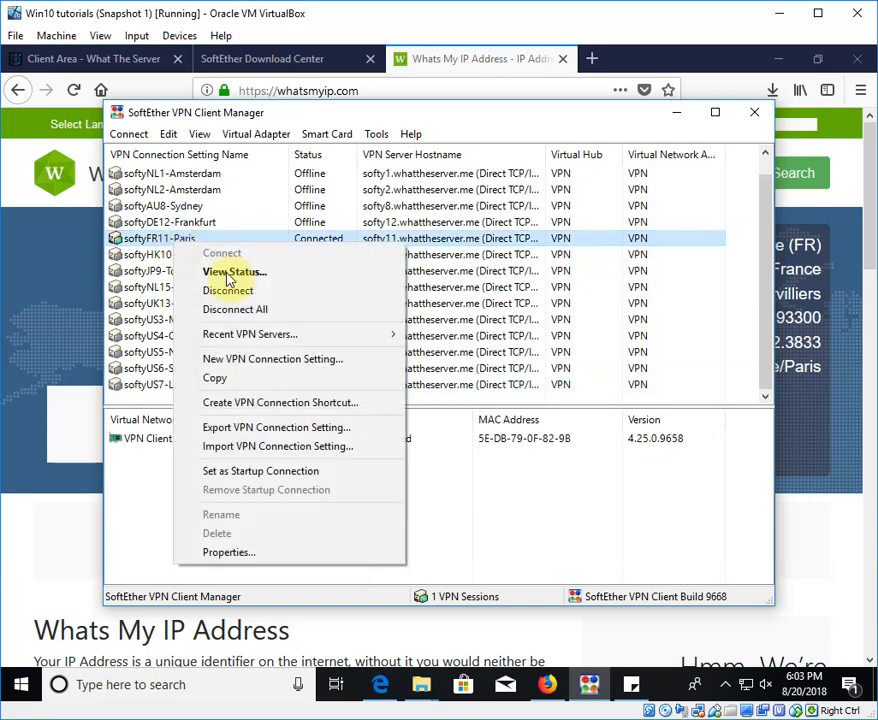
pyautogui.click(260, 475)
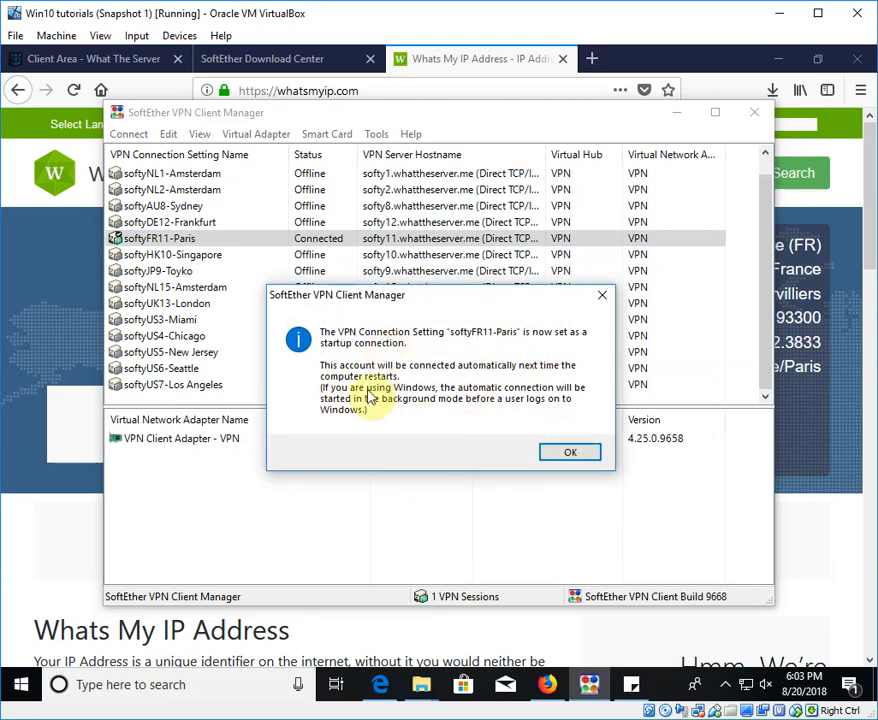
pyautogui.click(570, 453)
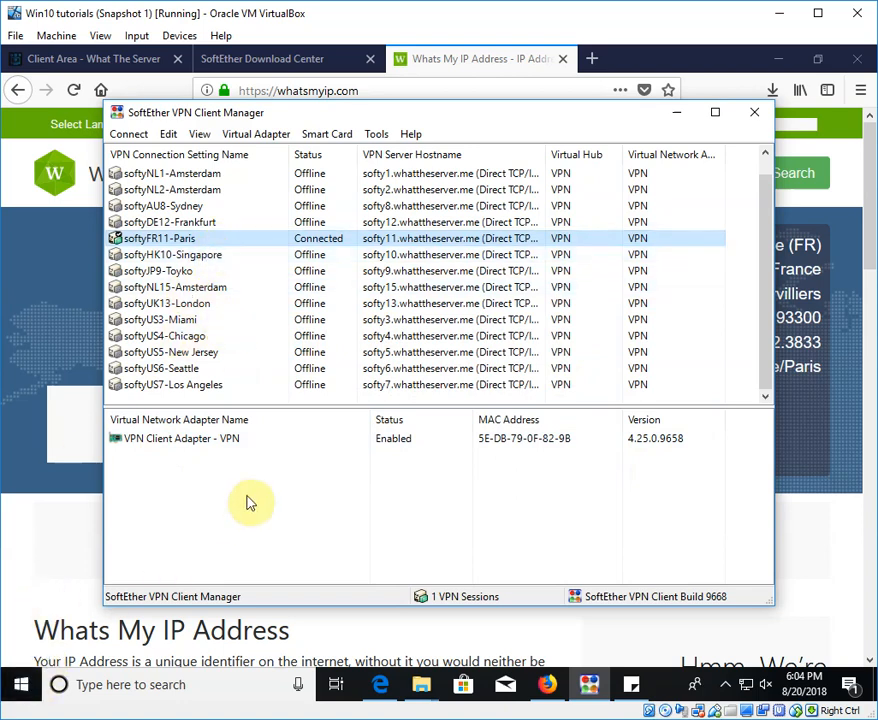
# Step: Remove the startup connection property from the softyFR11-Paris connection setting
pyautogui.rightClick(241, 241)
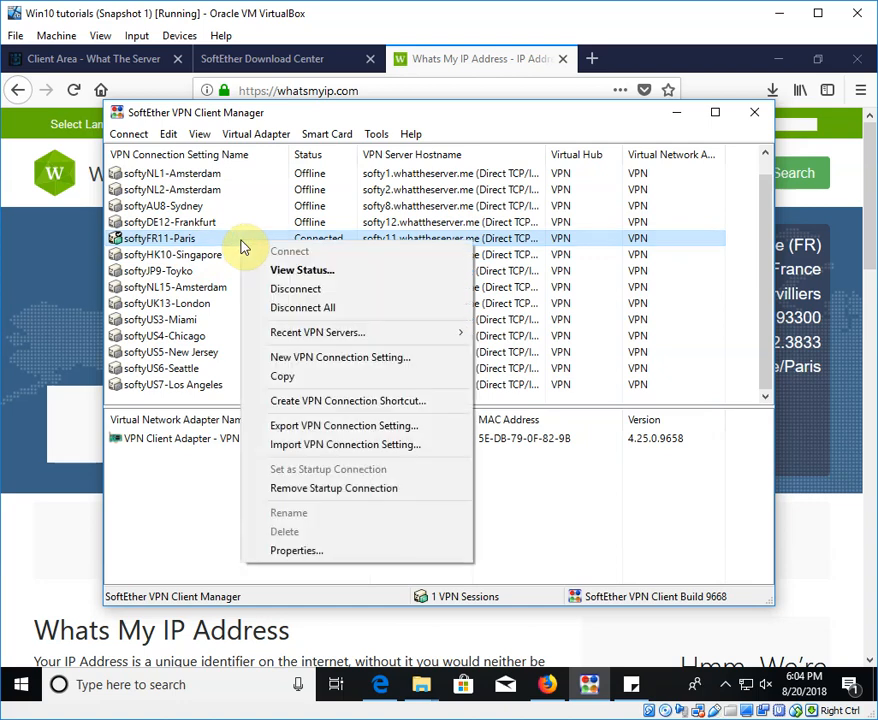
pyautogui.click(340, 505)
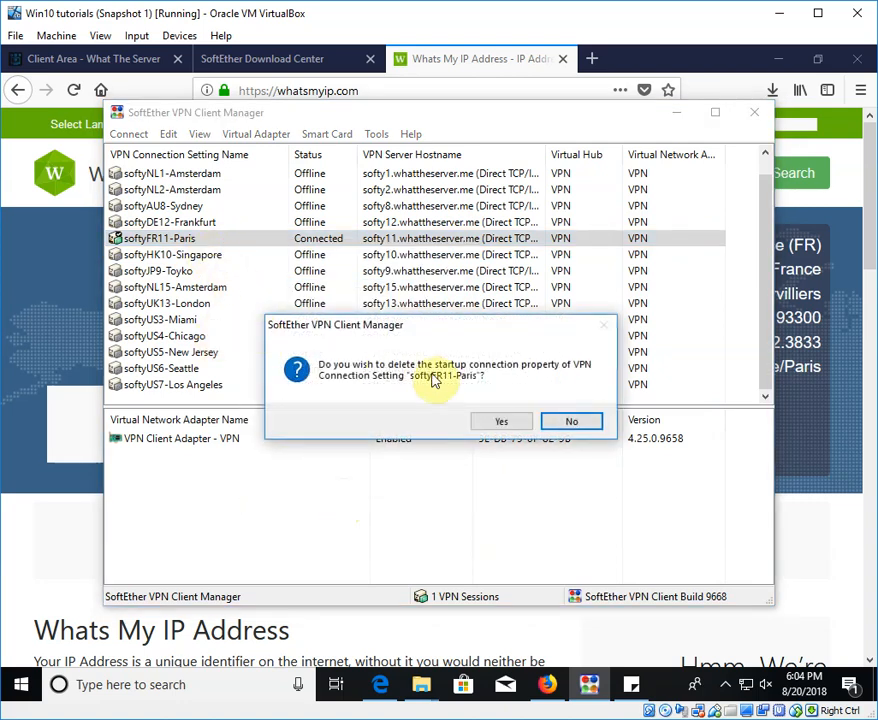
pyautogui.click(502, 421)
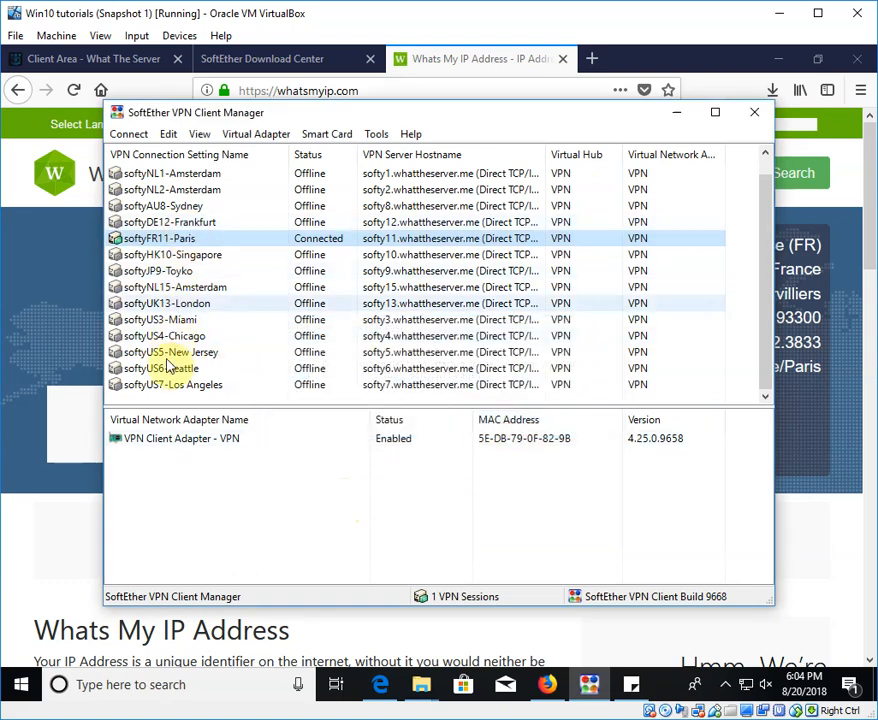